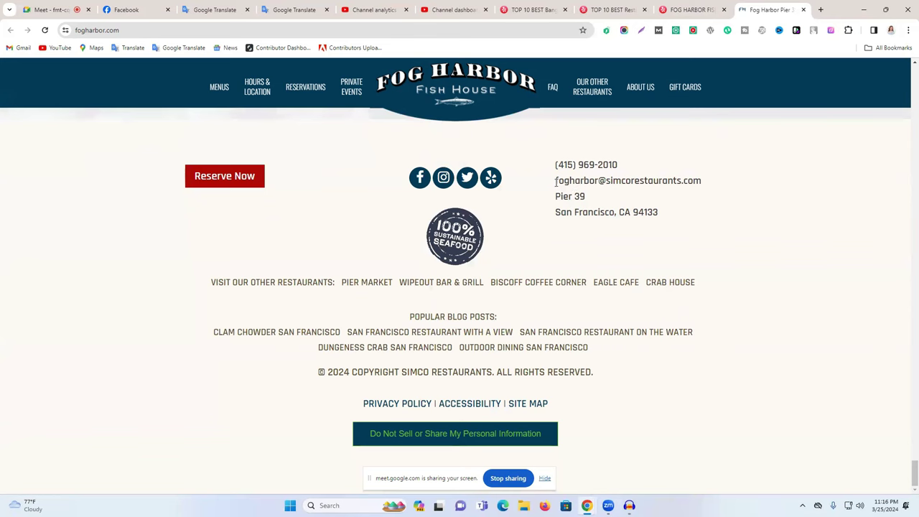
# - Locate the email and phone number in the Fog Harbor website footer, and open the restaurant's Facebook page in a new tab
pyautogui.moveTo(556, 182); pyautogui.dragTo(704, 184)
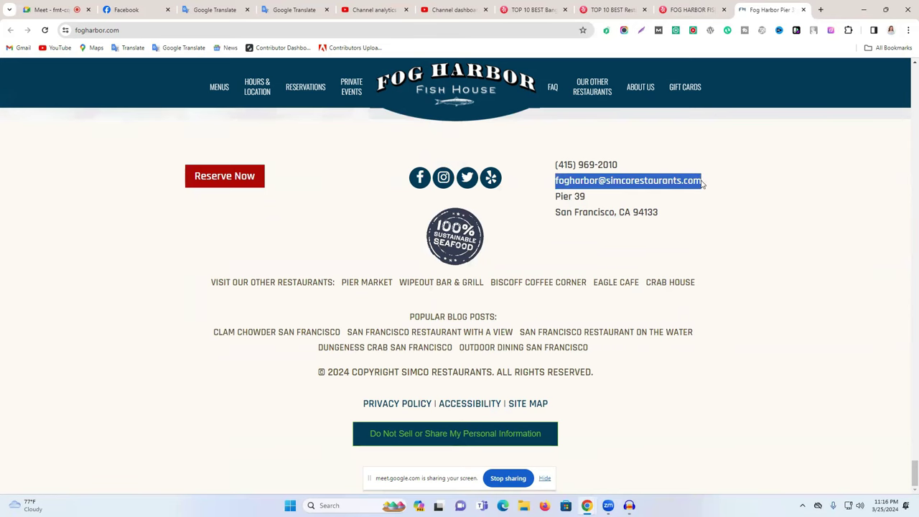
pyautogui.tripleClick(584, 166)
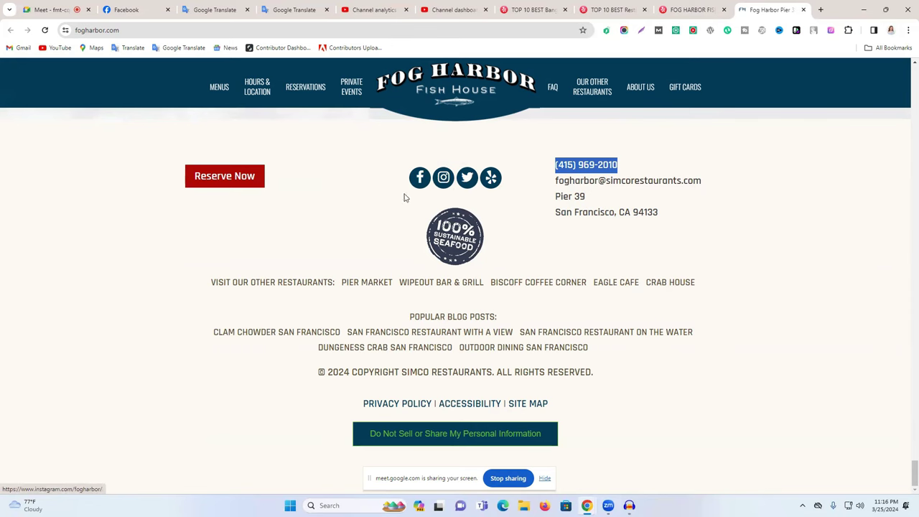
pyautogui.rightClick(421, 183)
pyautogui.click(459, 189)
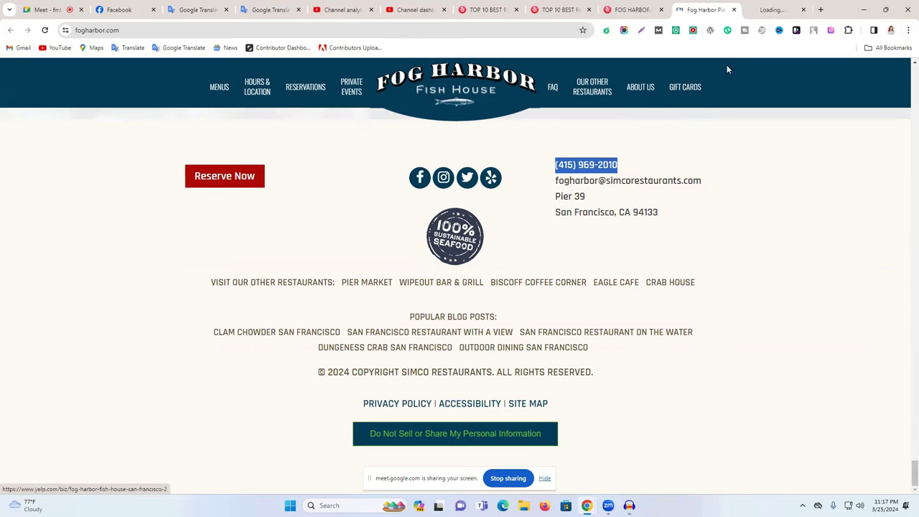
pyautogui.click(772, 10)
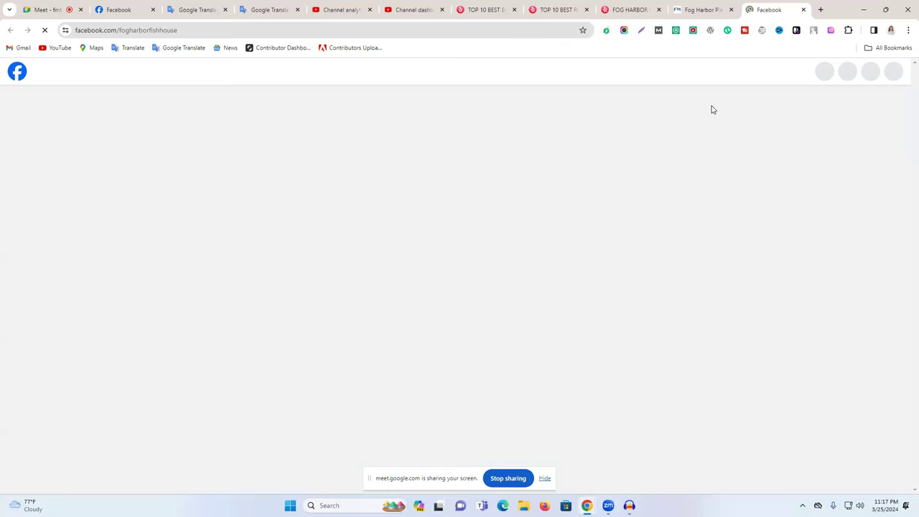
# - Examine the restaurant's name, email address and phone number on its Facebook page
pyautogui.scroll(-3, 564, 155)
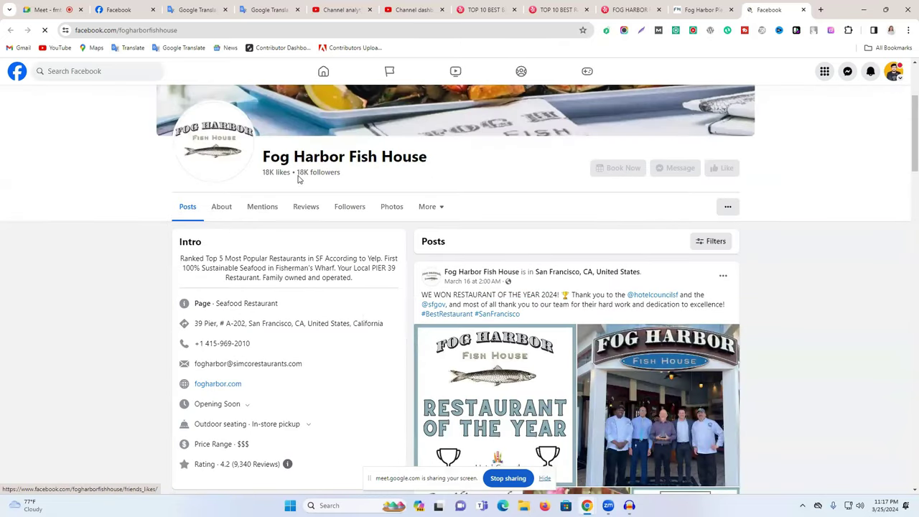
pyautogui.click(861, 289)
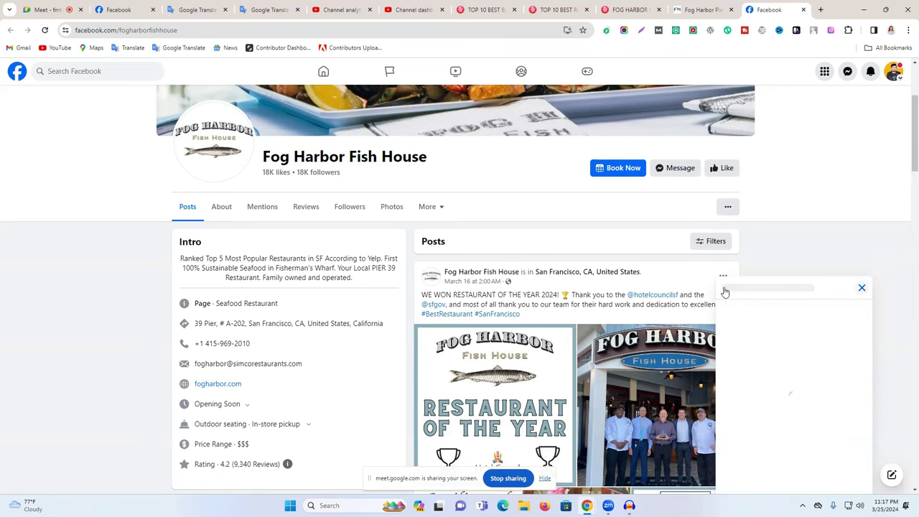
pyautogui.tripleClick(235, 362)
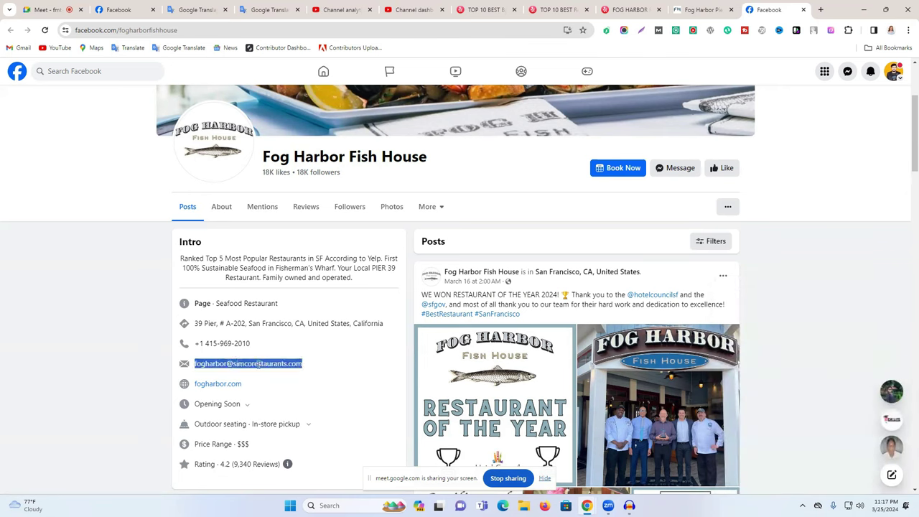
pyautogui.tripleClick(257, 364)
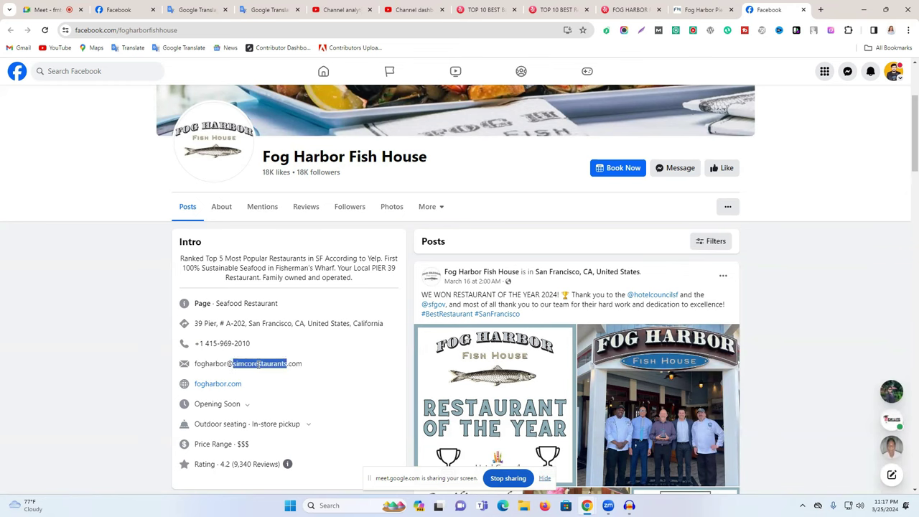
pyautogui.tripleClick(258, 364)
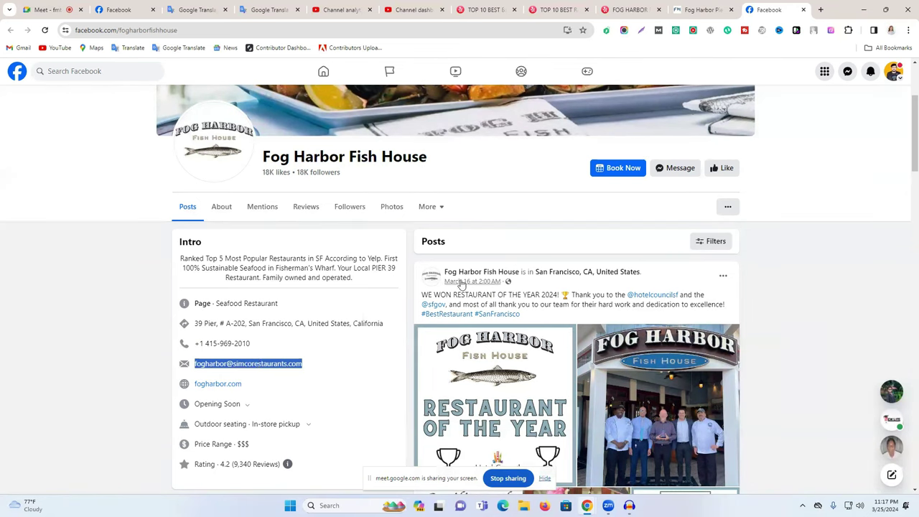
pyautogui.scroll(-2, 315, 334)
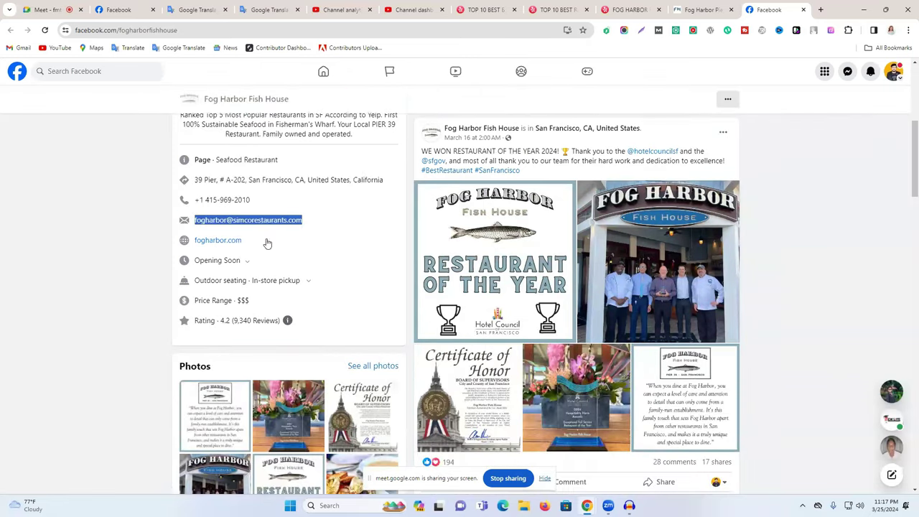
pyautogui.tripleClick(230, 219)
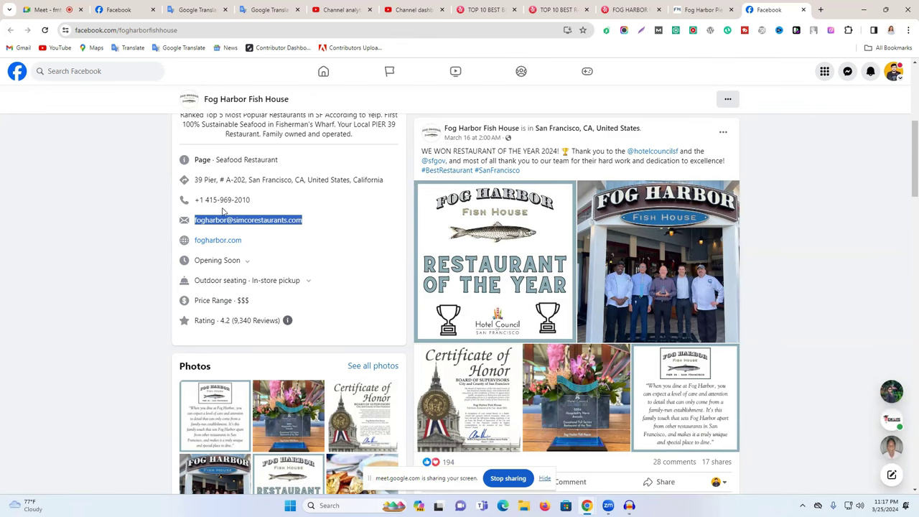
pyautogui.moveTo(251, 201); pyautogui.dragTo(203, 200)
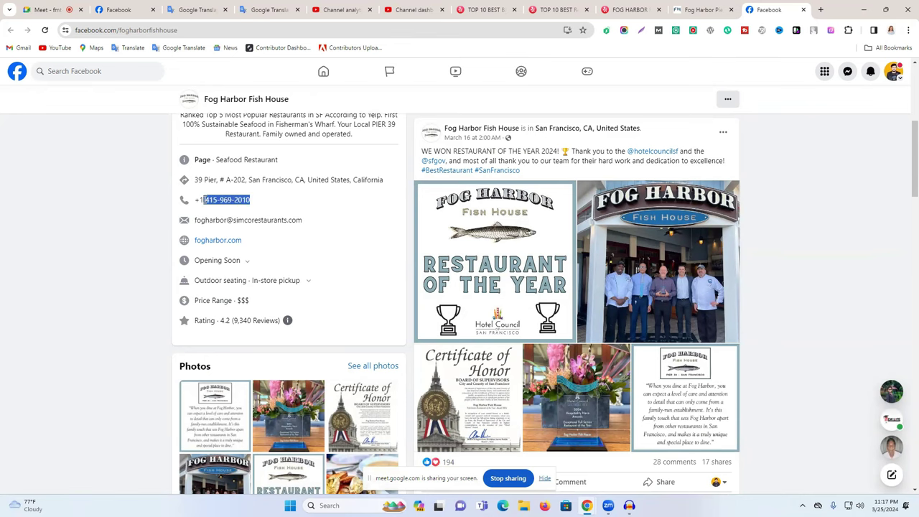
pyautogui.scroll(3, 236, 209)
pyautogui.moveTo(262, 205); pyautogui.dragTo(433, 210)
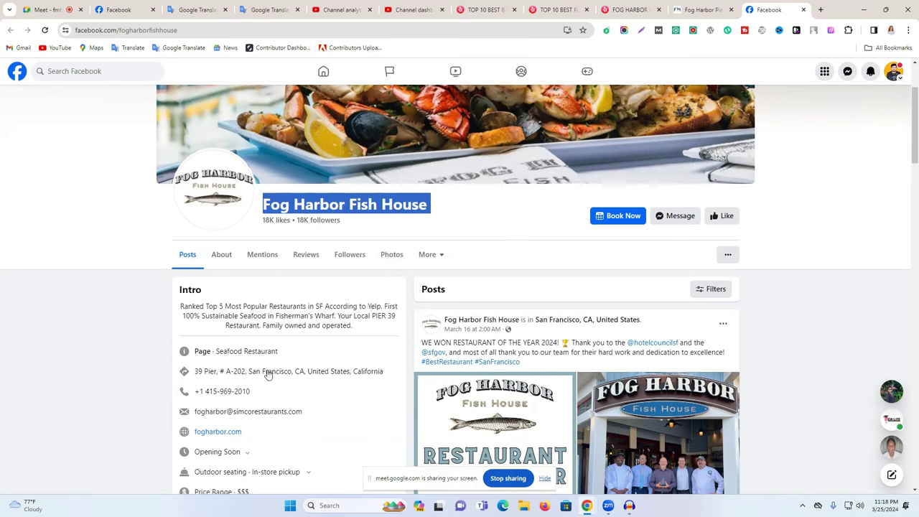
pyautogui.moveTo(314, 417); pyautogui.dragTo(194, 412)
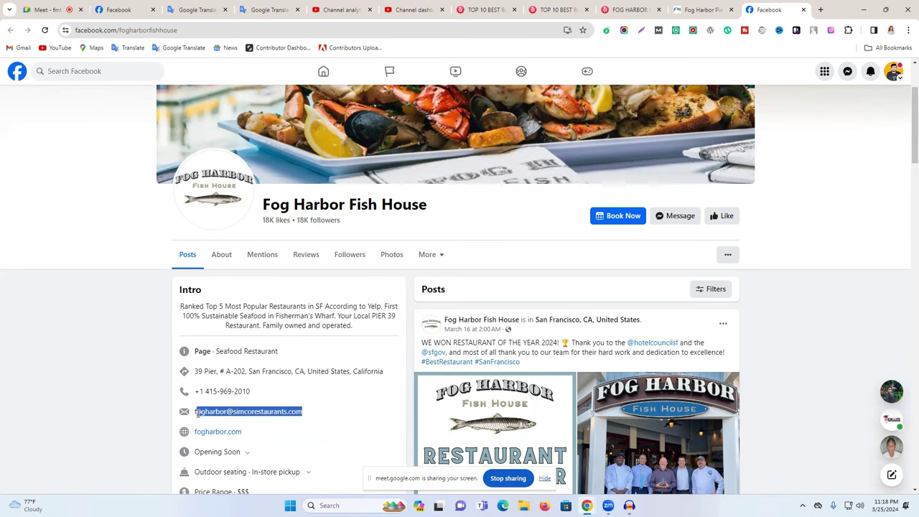
# - Switch to another Google account in a new browser tab and open its Google Drive
pyautogui.click(822, 9)
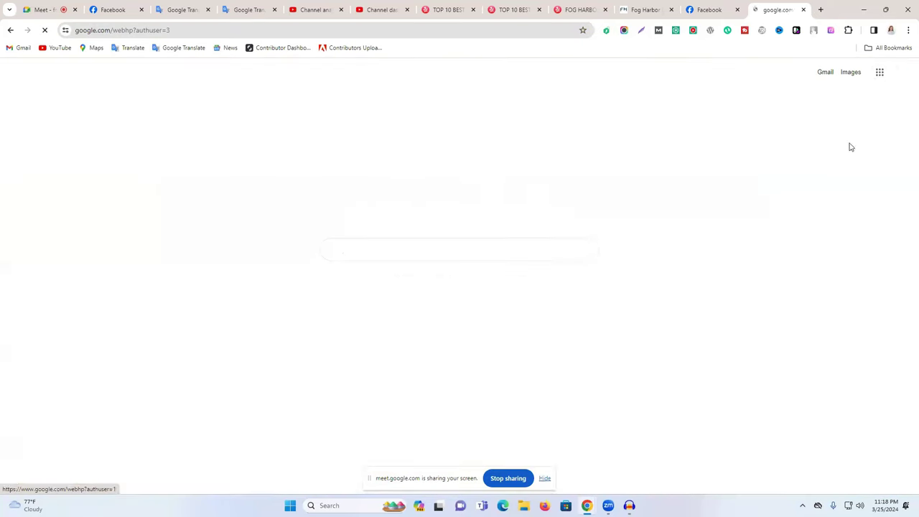
pyautogui.click(804, 308)
pyautogui.click(878, 73)
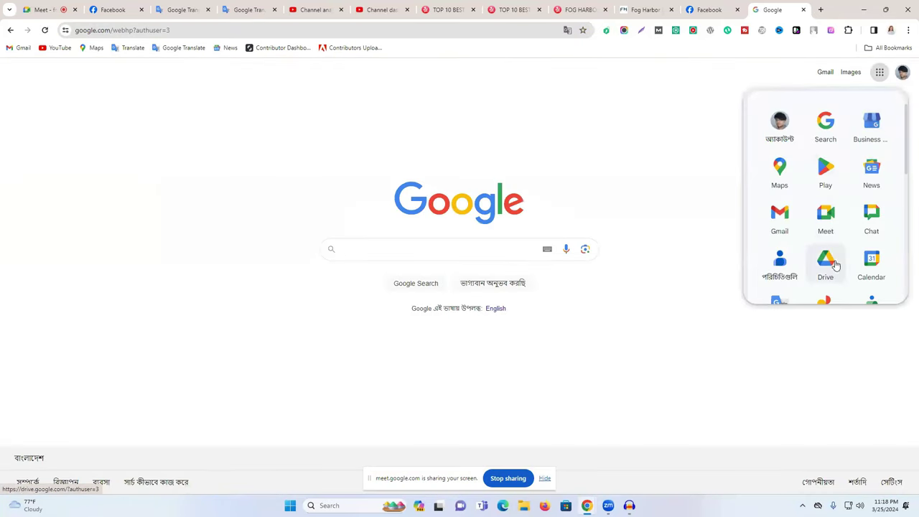
pyautogui.click(825, 262)
pyautogui.click(728, 9)
pyautogui.click(778, 8)
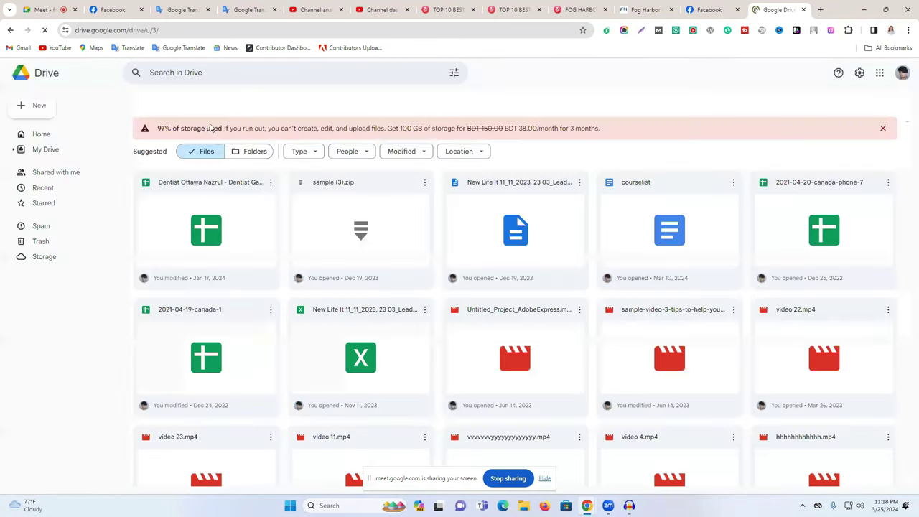
# - Create a blank Google Sheets spreadsheet from Drive and close the Drive tab
pyautogui.click(41, 106)
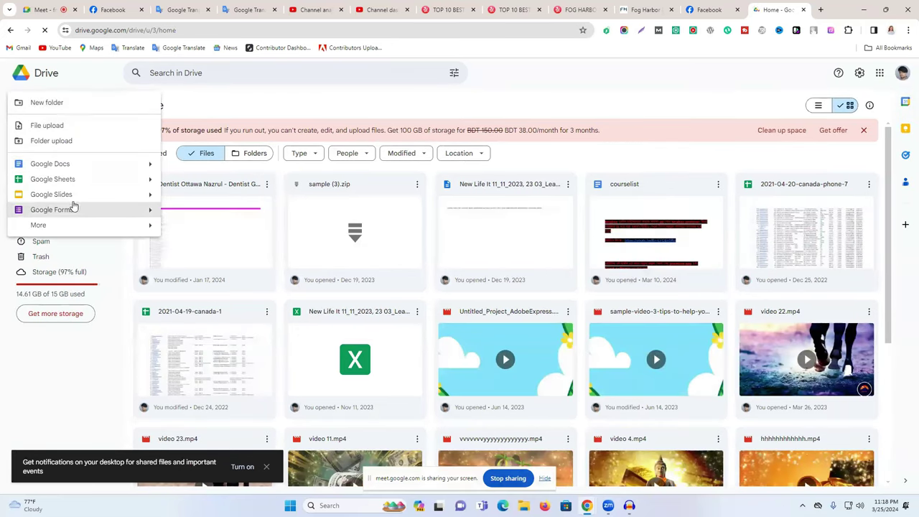
pyautogui.click(82, 180)
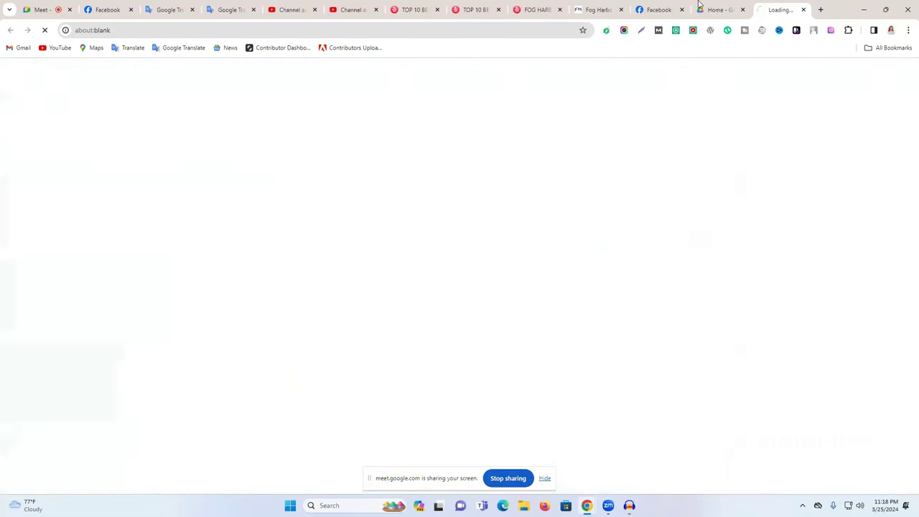
pyautogui.click(740, 10)
pyautogui.click(741, 10)
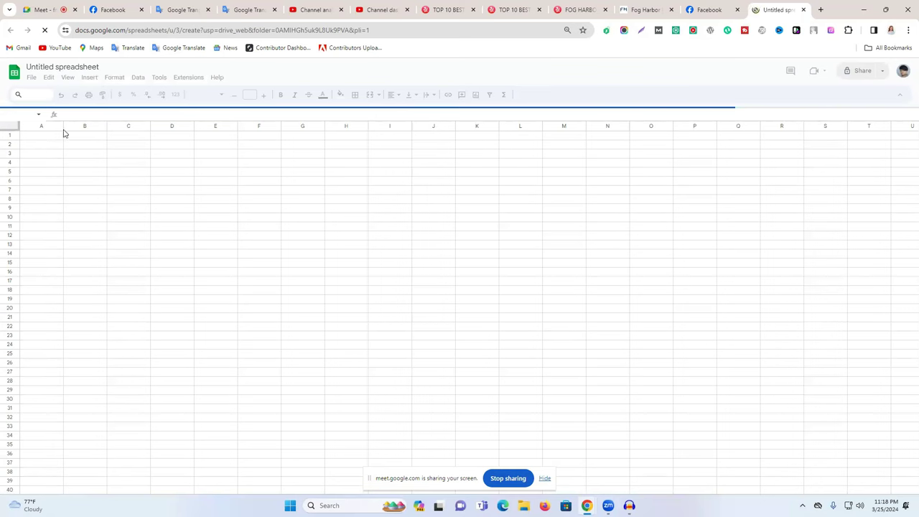
# - Narrow column A, widen column B, and enter the headers "No" in A1 and "Buiness Name" in B1
pyautogui.moveTo(64, 125); pyautogui.dragTo(44, 124)
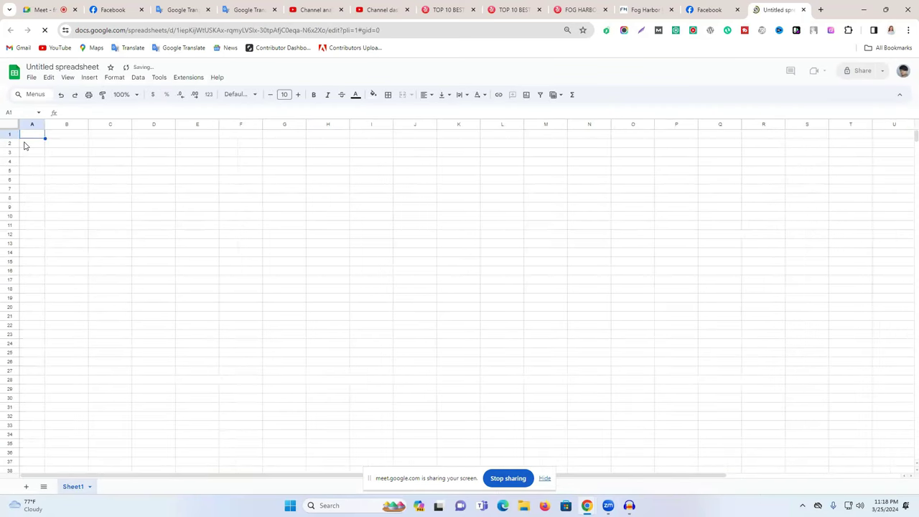
pyautogui.doubleClick(33, 134)
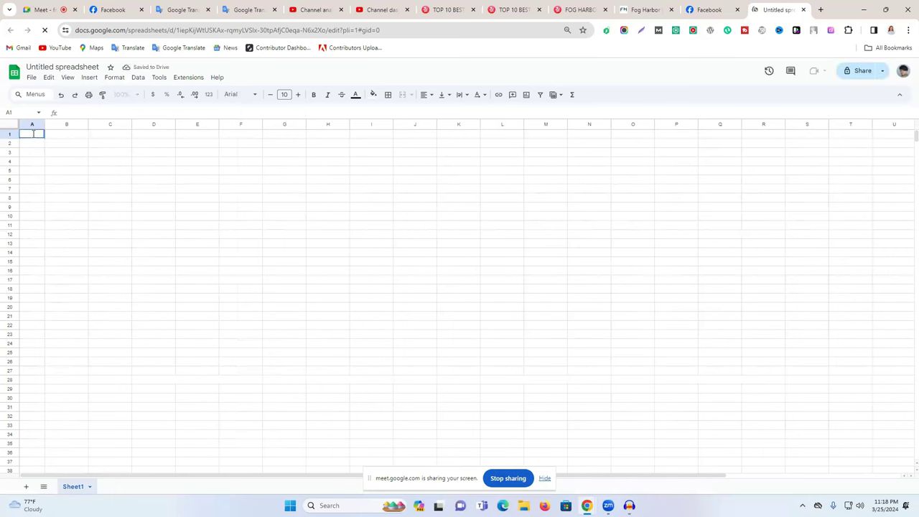
pyautogui.click(75, 136)
pyautogui.moveTo(88, 124); pyautogui.dragTo(152, 124)
pyautogui.doubleClick(70, 136)
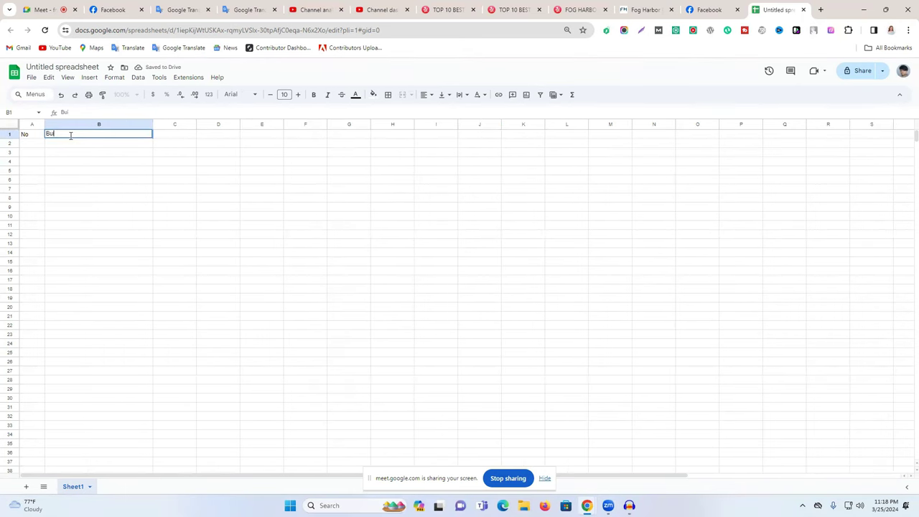
pyautogui.write('Buiness Name')
# - Enter the header "Email" in C1, then widen column D and enter "Phone" in D1
pyautogui.click(170, 137)
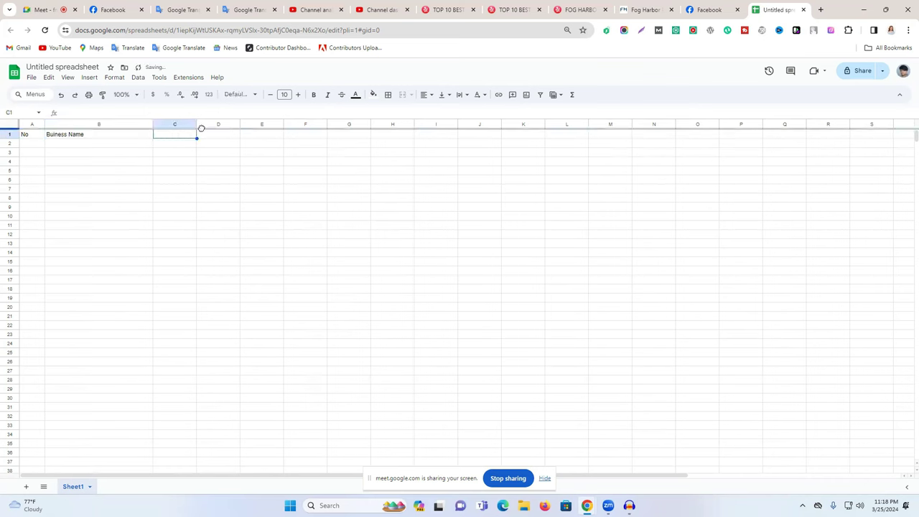
pyautogui.doubleClick(169, 134)
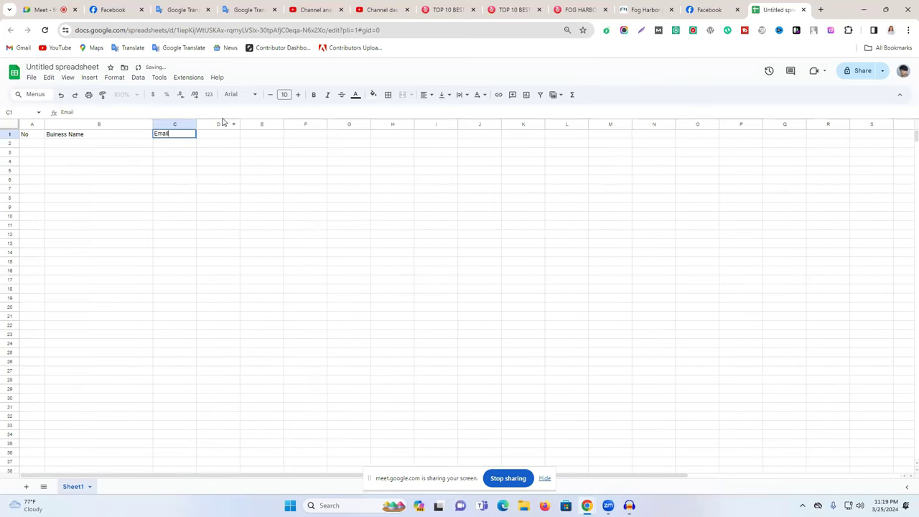
pyautogui.moveTo(239, 123); pyautogui.dragTo(310, 123)
pyautogui.doubleClick(247, 134)
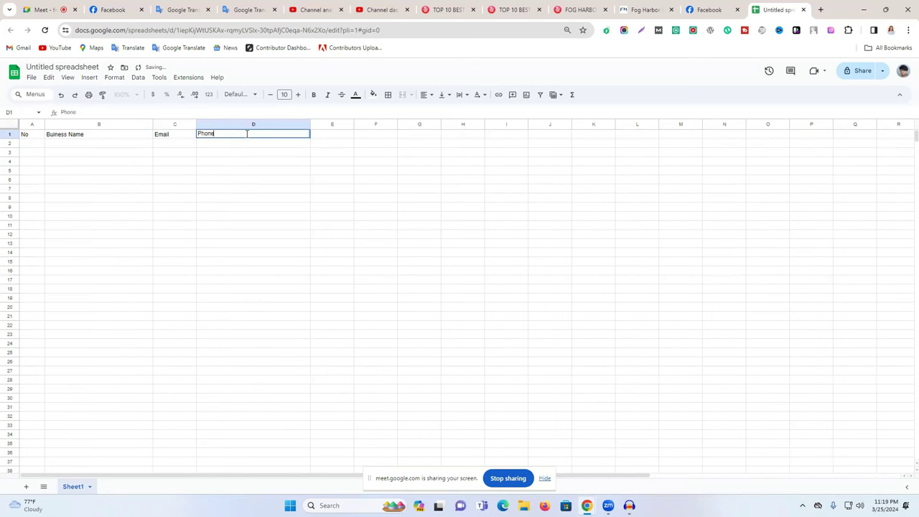
# - Widen column E and enter the header "Ad" in E1
pyautogui.click(380, 155)
pyautogui.moveTo(353, 124); pyautogui.dragTo(458, 124)
pyautogui.doubleClick(357, 134)
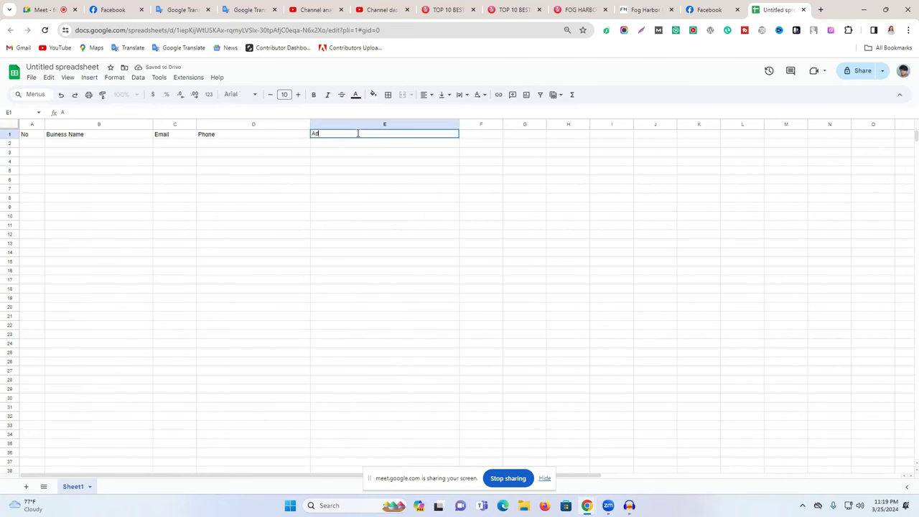
pyautogui.write('Adress')
pyautogui.moveTo(333, 132); pyautogui.dragTo(314, 130)
pyautogui.press('BackSpace')
# - Centre the text of header row 1 and set its font size to 16
pyautogui.click(6, 133)
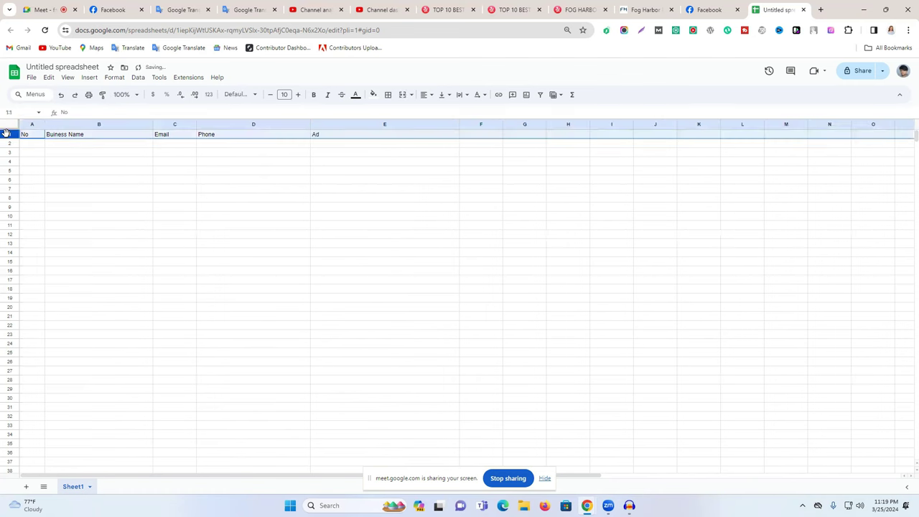
pyautogui.click(437, 99)
pyautogui.click(440, 111)
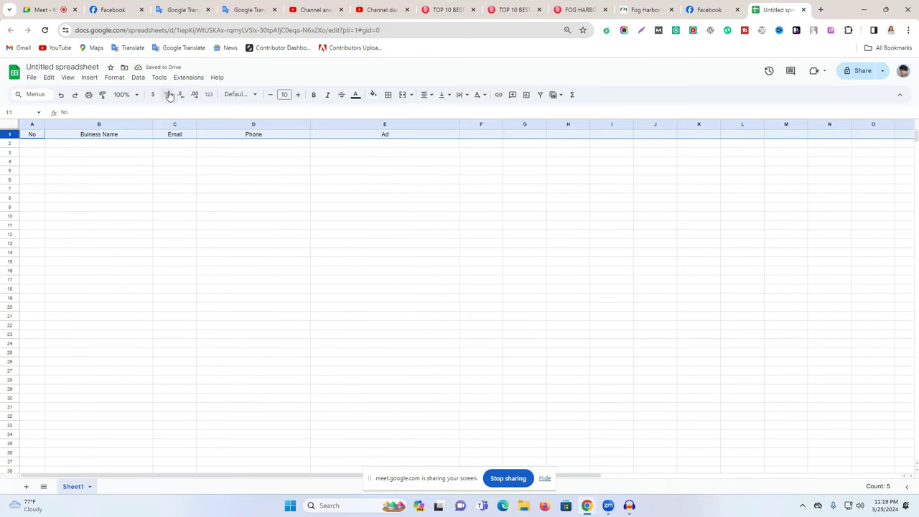
pyautogui.click(296, 95)
pyautogui.click(295, 95)
pyautogui.click(295, 94)
pyautogui.click(296, 95)
pyautogui.click(296, 95)
pyautogui.click(296, 95)
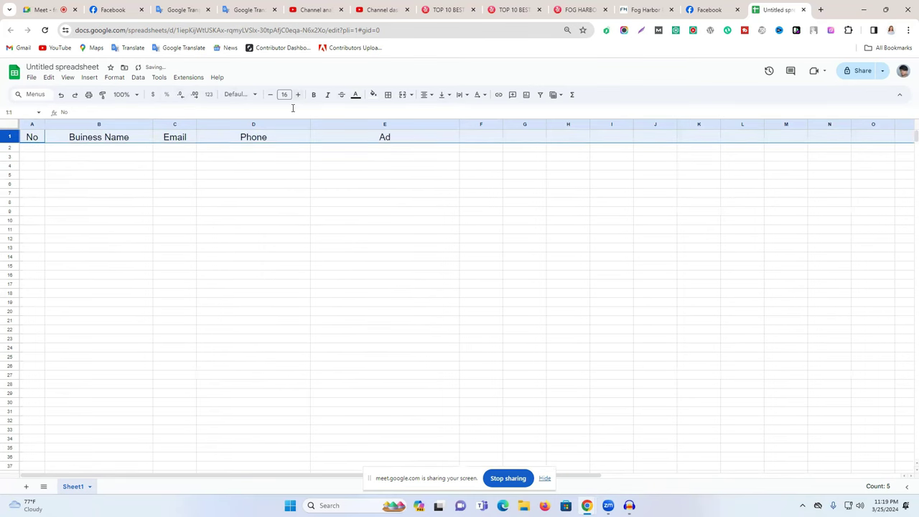
# - Try to correct the word "Buiness" in the B1 header by retyping it
pyautogui.click(88, 144)
pyautogui.doubleClick(87, 136)
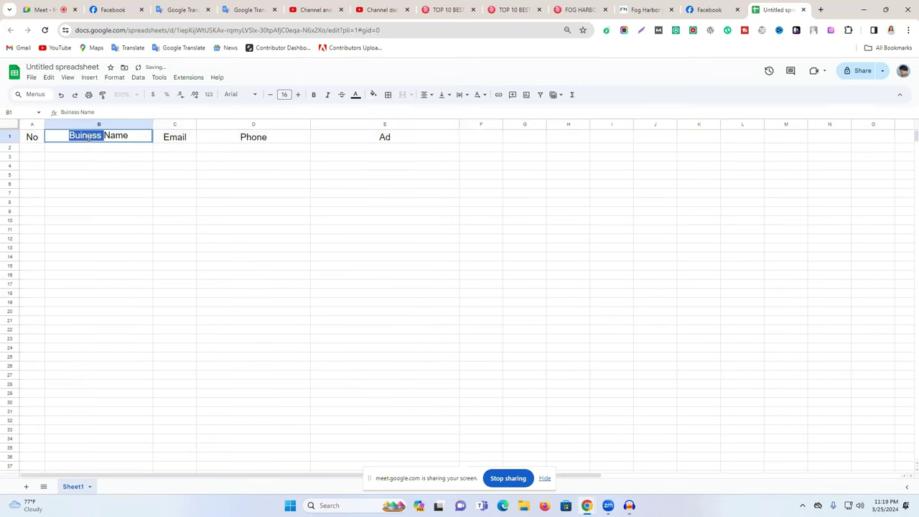
pyautogui.write('Buine')
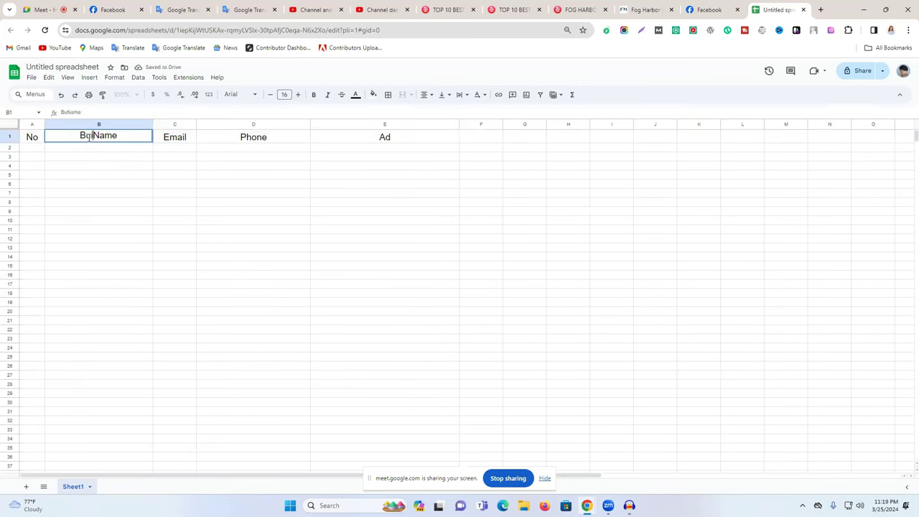
pyautogui.write('ss')
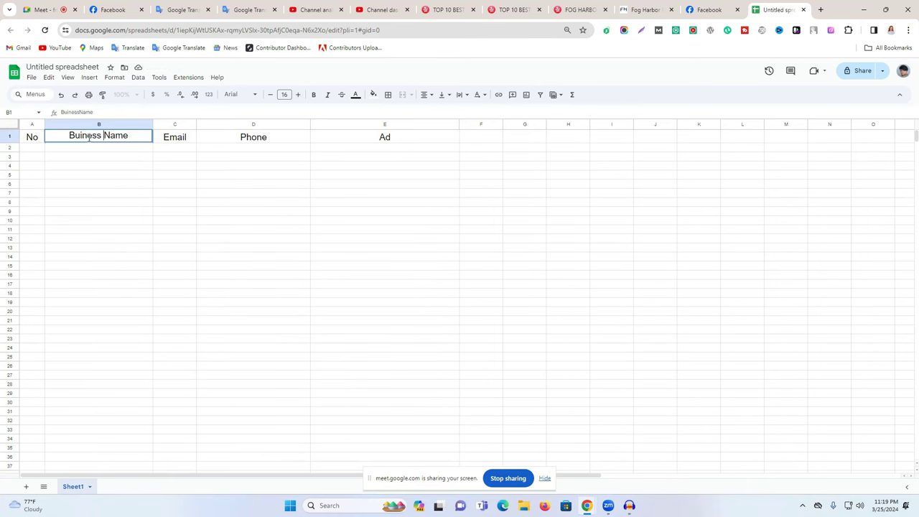
# - Copy "Buiness" from B1 into Google Translate, set it to translate from English to Bengali, and accept the spelling suggestion "Business"
pyautogui.doubleClick(86, 135)
pyautogui.hotkey('ctrl', 'c')
pyautogui.click(191, 3)
pyautogui.hotkey('ctrl', 'v')
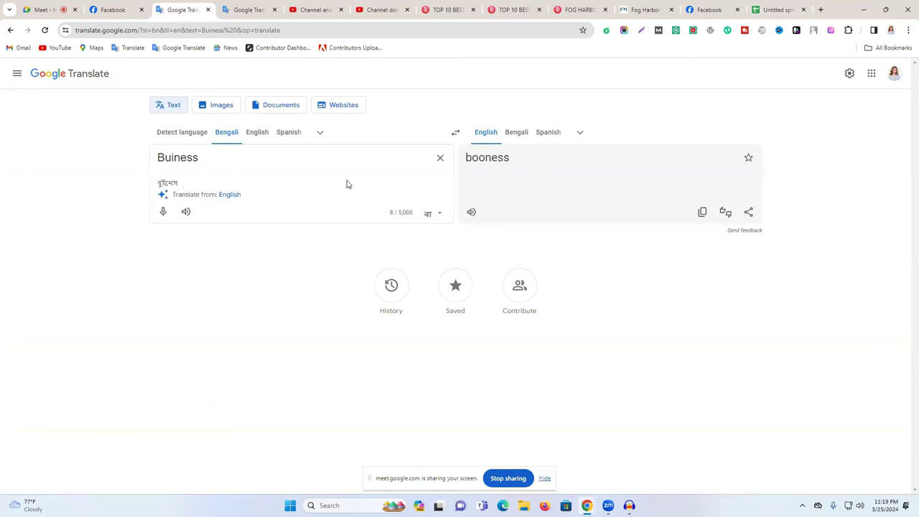
pyautogui.click(524, 136)
pyautogui.click(256, 187)
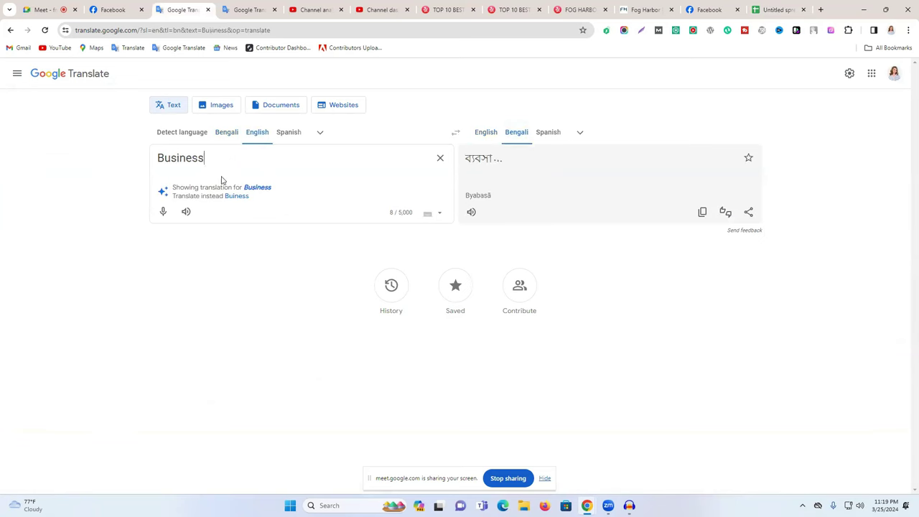
# - Copy the corrected word "Business" from Google Translate and paste it over the misspelled word in the spreadsheet's B1 header
pyautogui.doubleClick(181, 158)
pyautogui.hotkey('ctrl', 'c')
pyautogui.click(246, 8)
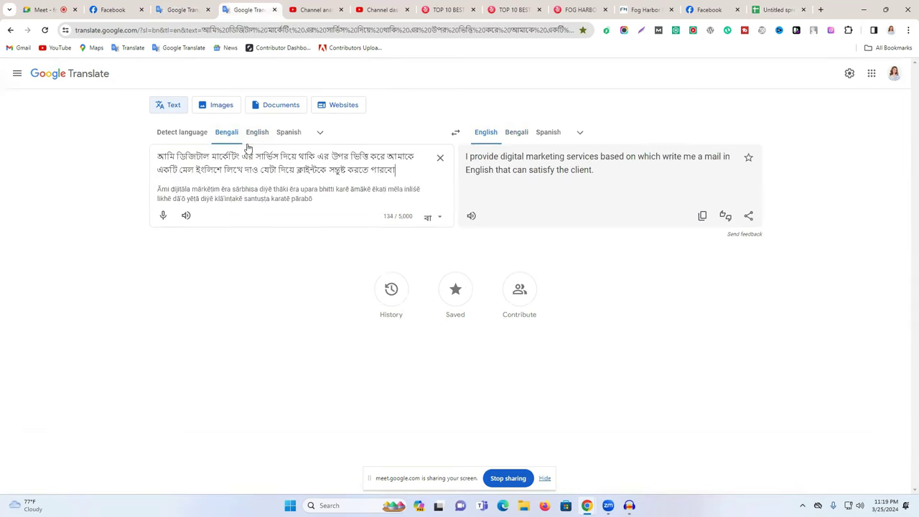
pyautogui.click(778, 9)
pyautogui.hotkey('ctrl', 'v')
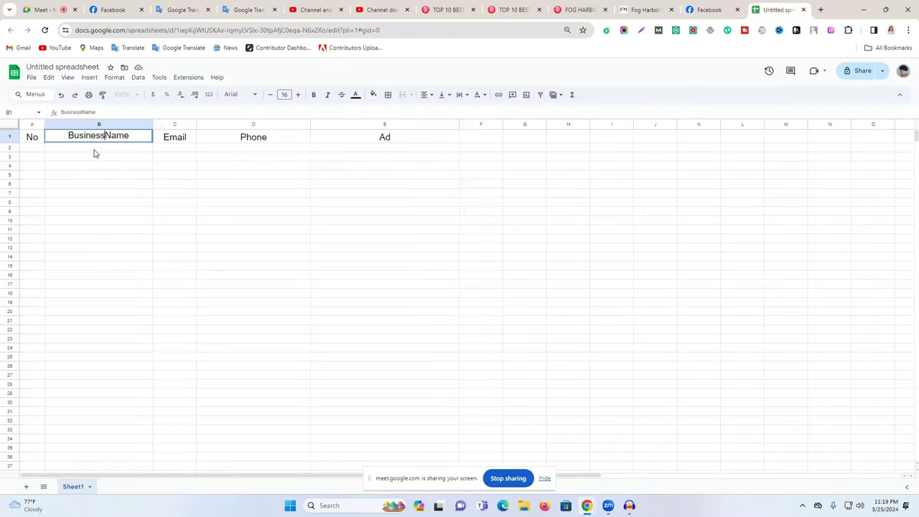
# - Fill the whole header row 1 with orange
pyautogui.click(9, 137)
pyautogui.click(373, 94)
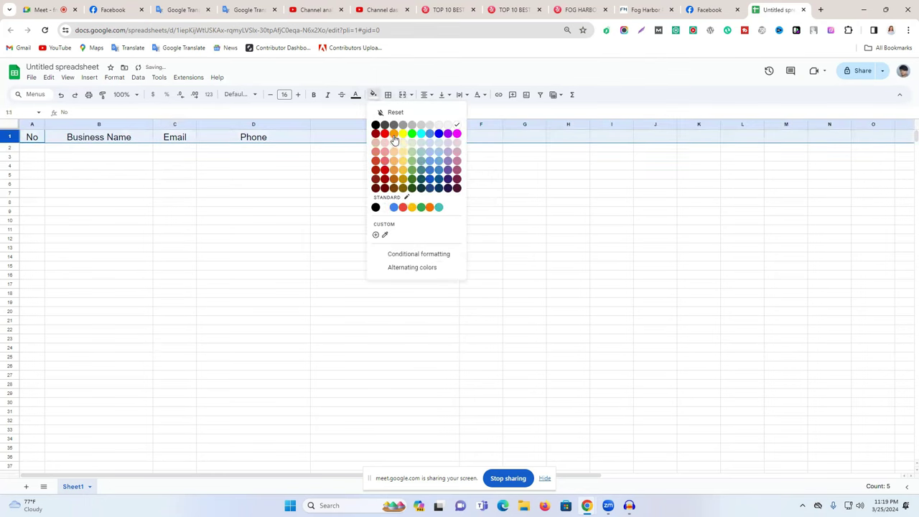
pyautogui.click(393, 133)
pyautogui.click(290, 204)
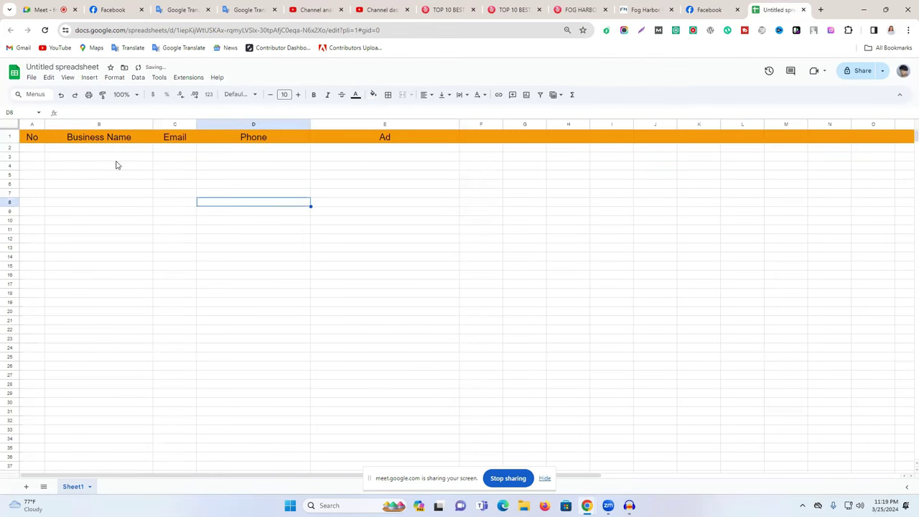
# - Number the rows in column A by entering 1 in A2 and 2 in A3 and extending the series down
pyautogui.click(27, 149)
pyautogui.doubleClick(27, 148)
pyautogui.write('1')
pyautogui.press('Return')
pyautogui.write('2')
pyautogui.press('Return')
pyautogui.keyDown('shift'); pyautogui.click(39, 160); pyautogui.keyUp('shift')
pyautogui.moveTo(44, 160); pyautogui.dragTo(185, 289)
pyautogui.scroll(5, 186, 289)
pyautogui.click(185, 287)
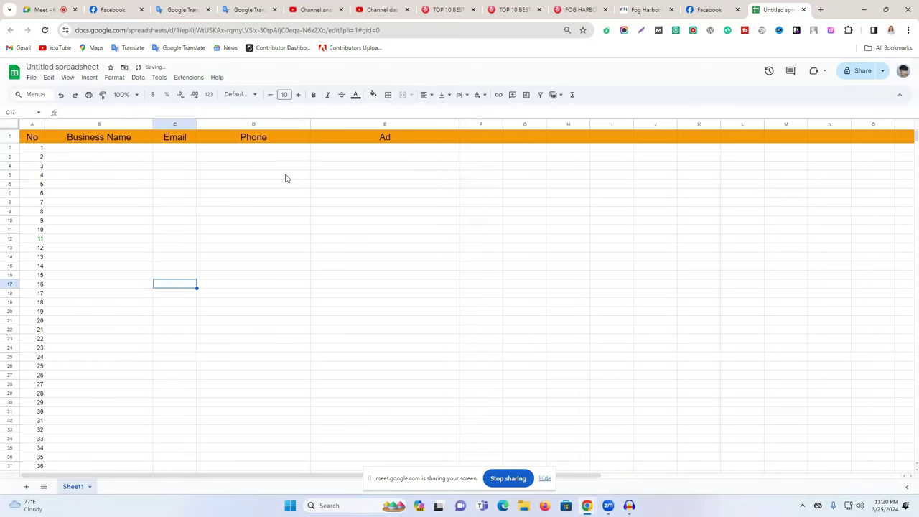
# - Copy the business name "Fog Harbor Fish House" from its Yelp page into cell B2 of the spreadsheet
pyautogui.click(449, 9)
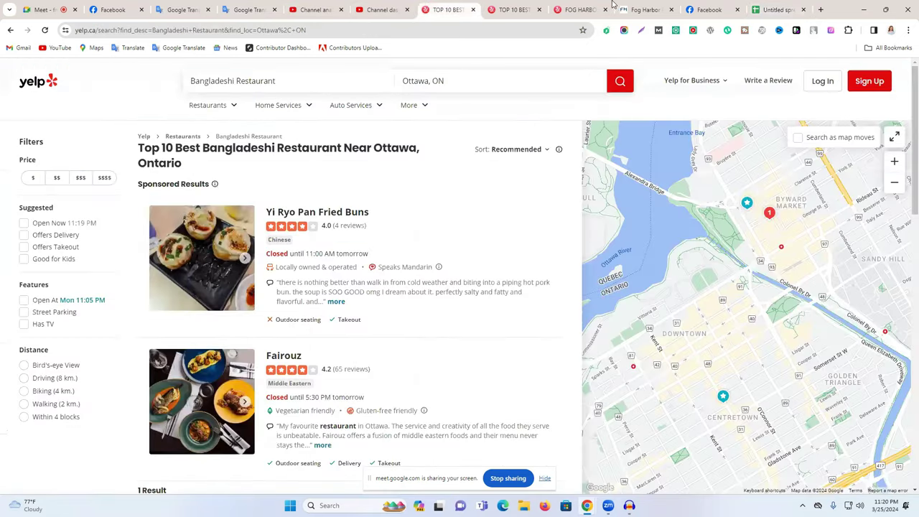
pyautogui.click(642, 10)
pyautogui.click(577, 9)
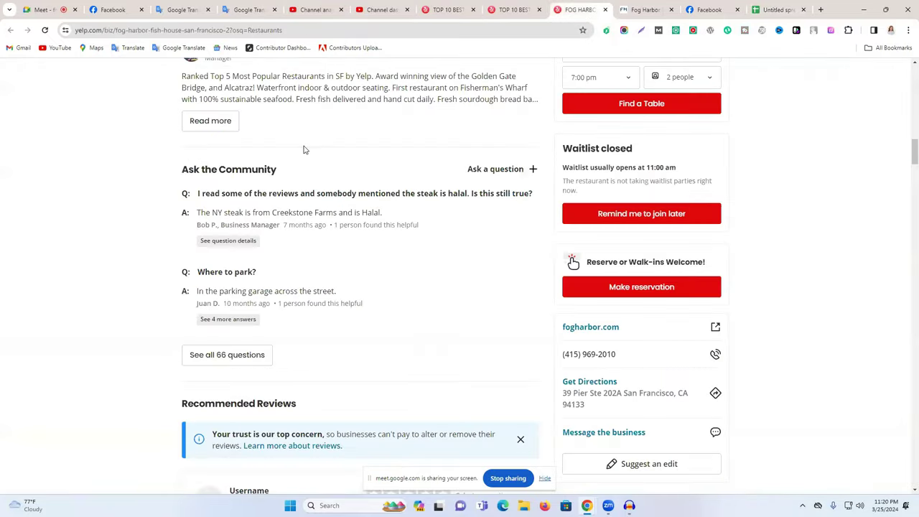
pyautogui.scroll(5, 304, 149)
pyautogui.scroll(10, 294, 204)
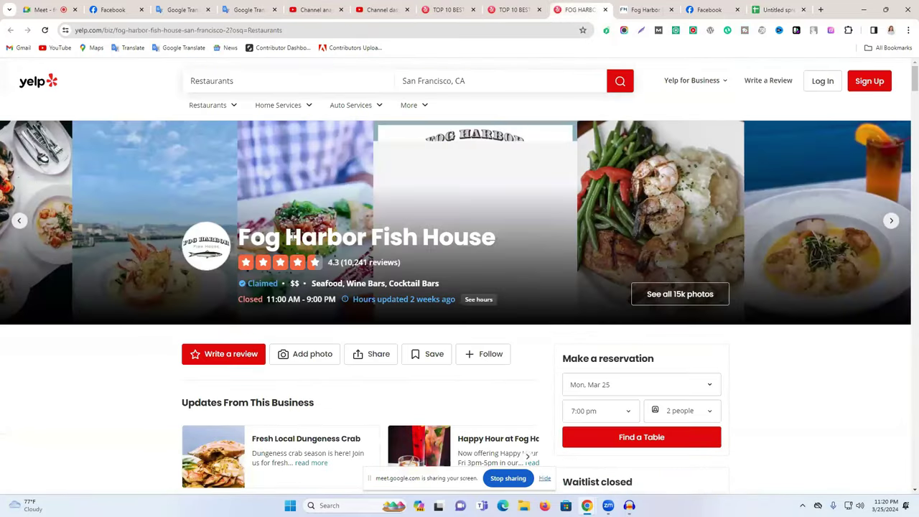
pyautogui.tripleClick(295, 238)
pyautogui.hotkey('ctrl', 'c')
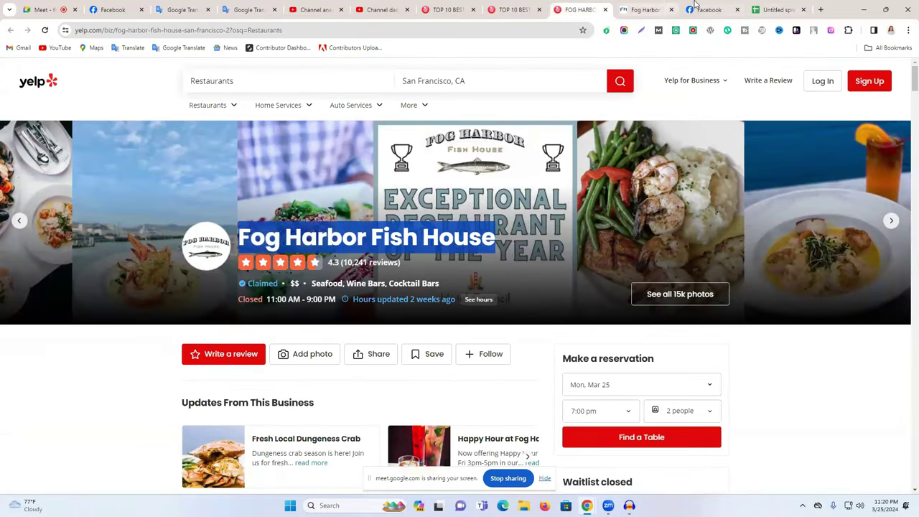
pyautogui.click(778, 9)
pyautogui.click(79, 148)
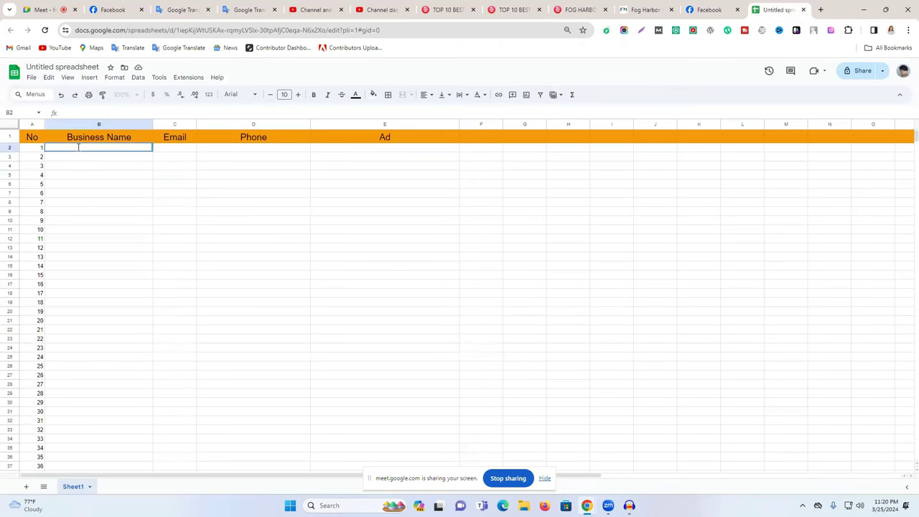
pyautogui.hotkey('ctrl', 'v')
pyautogui.click(99, 174)
# - Copy the restaurant's email address from its Facebook page into C2 of the spreadsheet and widen column C to fit it
pyautogui.click(661, 8)
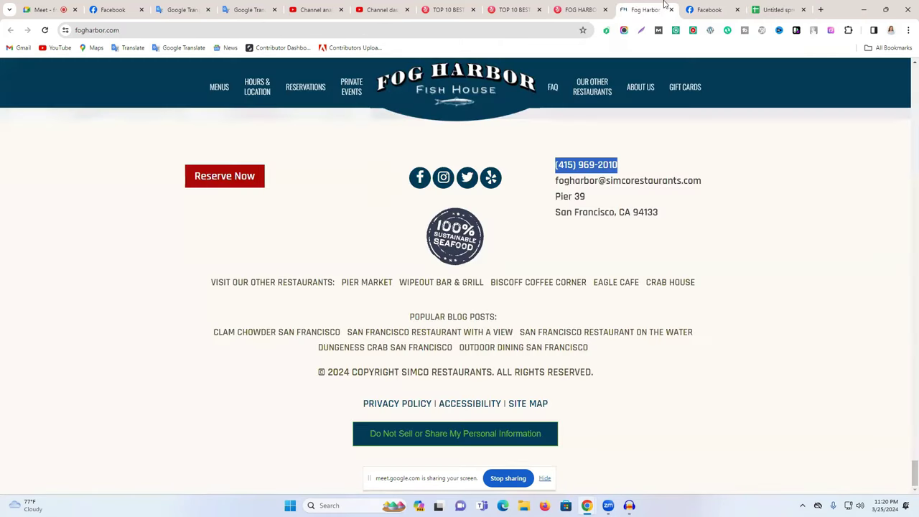
pyautogui.click(717, 9)
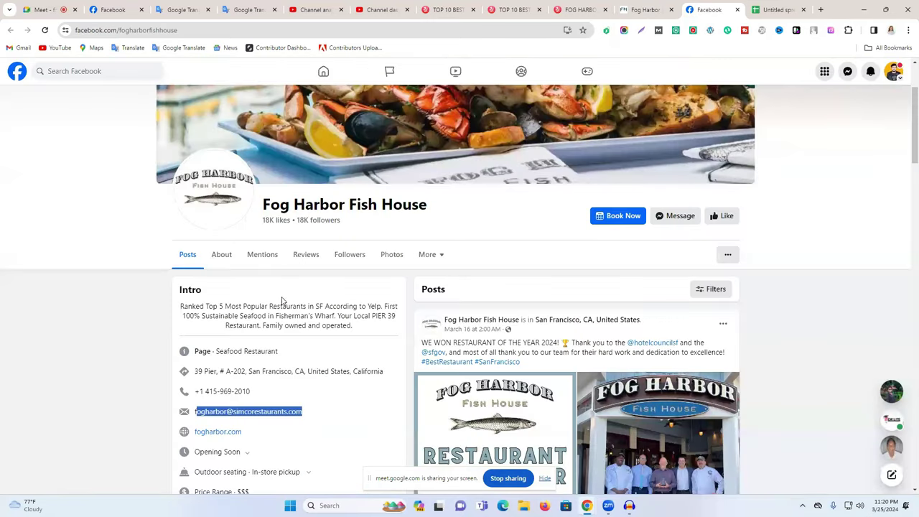
pyautogui.moveTo(310, 413); pyautogui.dragTo(215, 411)
pyautogui.hotkey('ctrl', 'c')
pyautogui.click(769, 7)
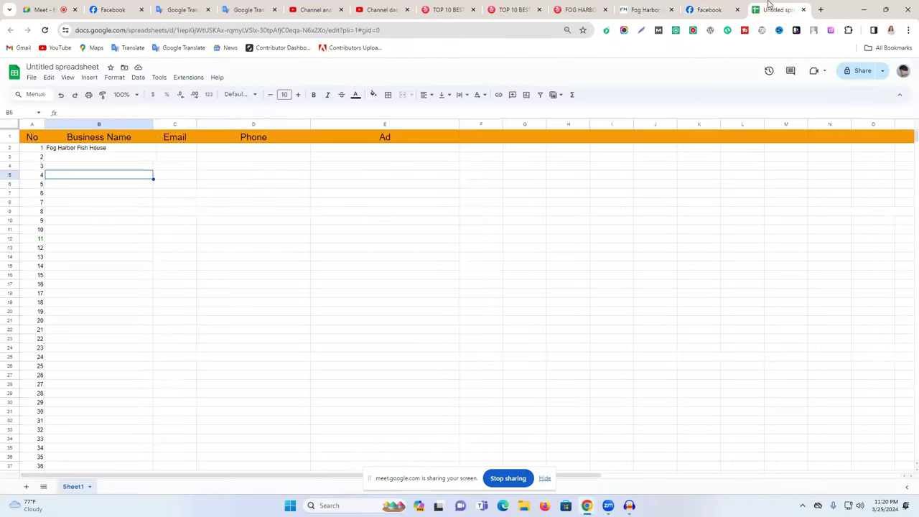
pyautogui.click(167, 147)
pyautogui.hotkey('ctrl', 'v')
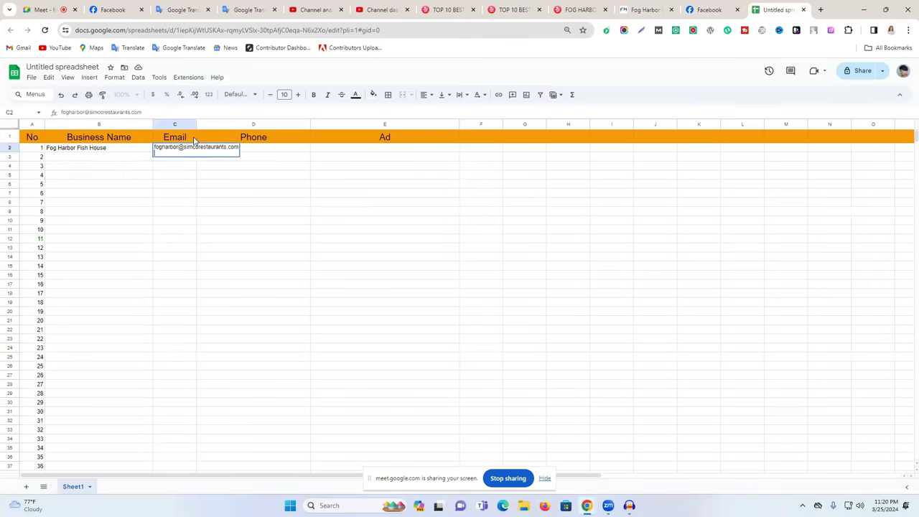
pyautogui.moveTo(196, 124); pyautogui.dragTo(307, 126)
pyautogui.click(370, 212)
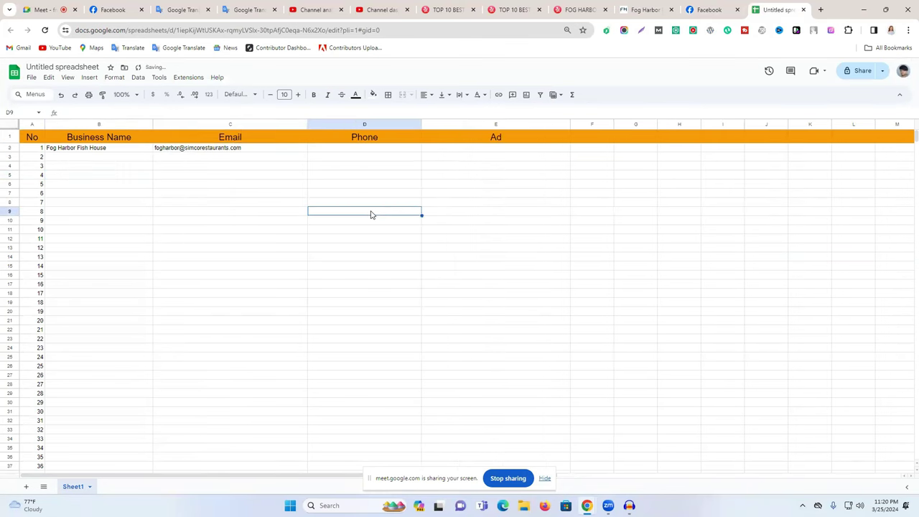
# - Copy the restaurant's phone number from the Intro section of its Facebook page into cell D2 of the spreadsheet
pyautogui.click(711, 10)
pyautogui.click(650, 9)
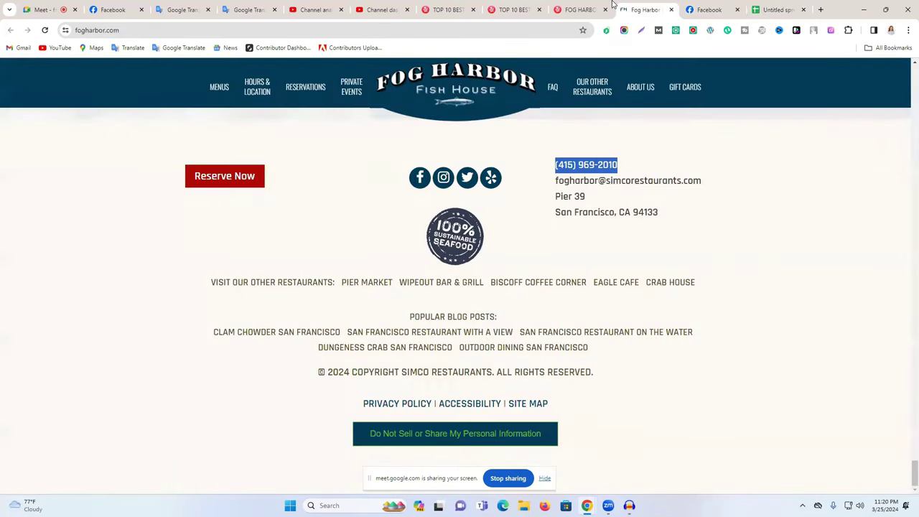
pyautogui.click(574, 9)
pyautogui.click(504, 5)
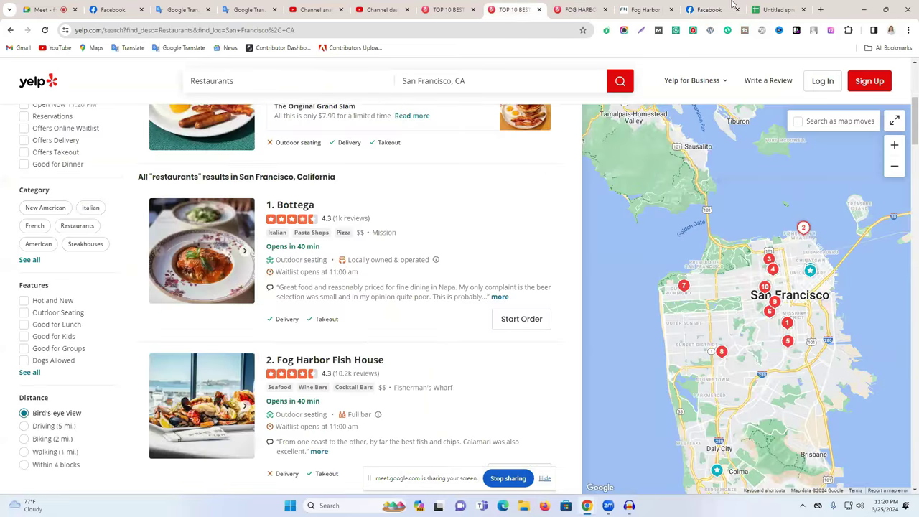
pyautogui.click(649, 7)
pyautogui.click(709, 10)
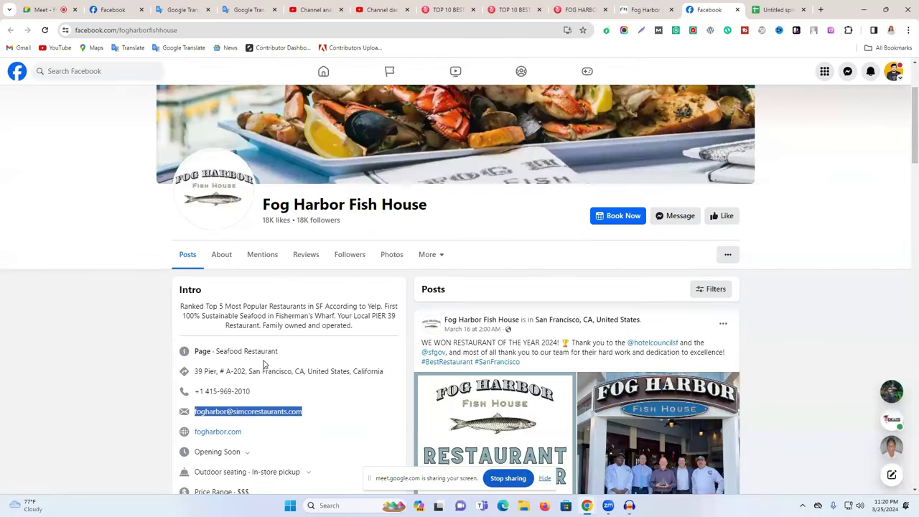
pyautogui.moveTo(262, 396); pyautogui.dragTo(192, 396)
pyautogui.hotkey('ctrl', 'c')
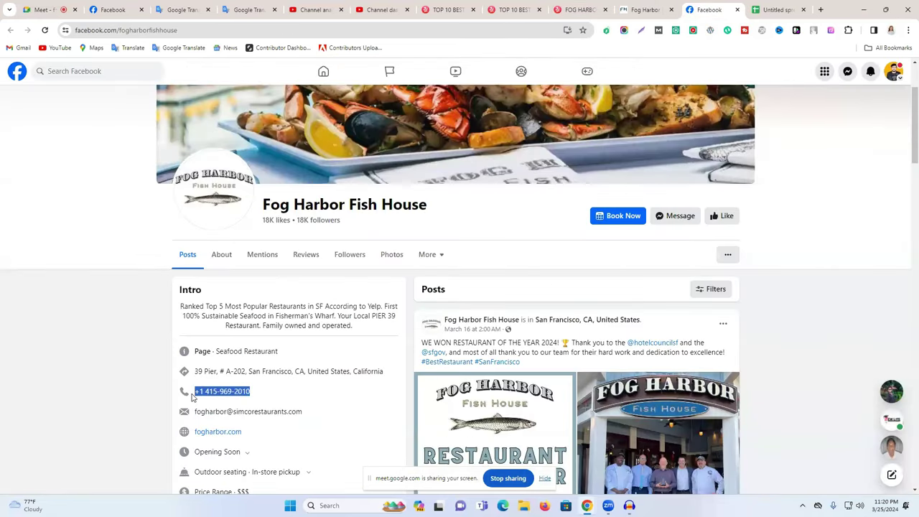
pyautogui.click(776, 9)
pyautogui.doubleClick(341, 148)
pyautogui.hotkey('ctrl', 'v')
# - Review the restaurant's website and the Yelp pages, including the Bangladeshi Restaurant results for Ottawa, then return to the spreadsheet
pyautogui.click(649, 9)
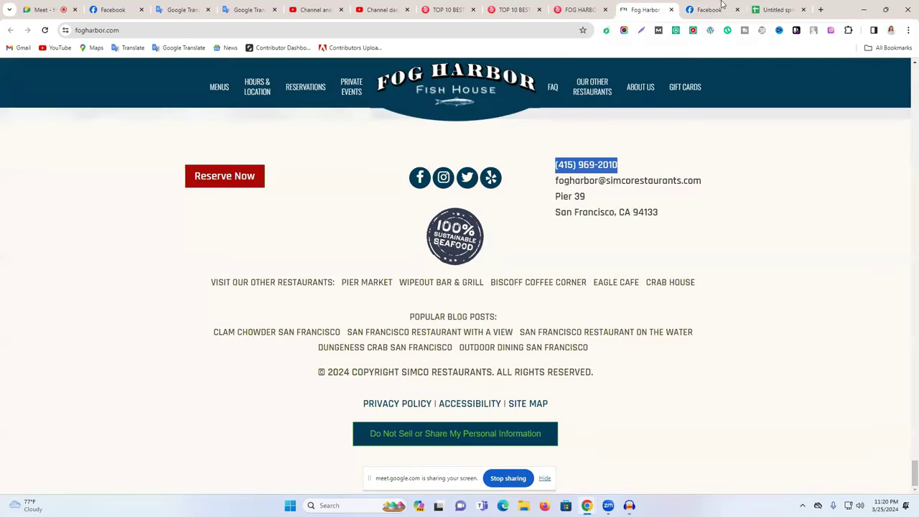
pyautogui.click(575, 7)
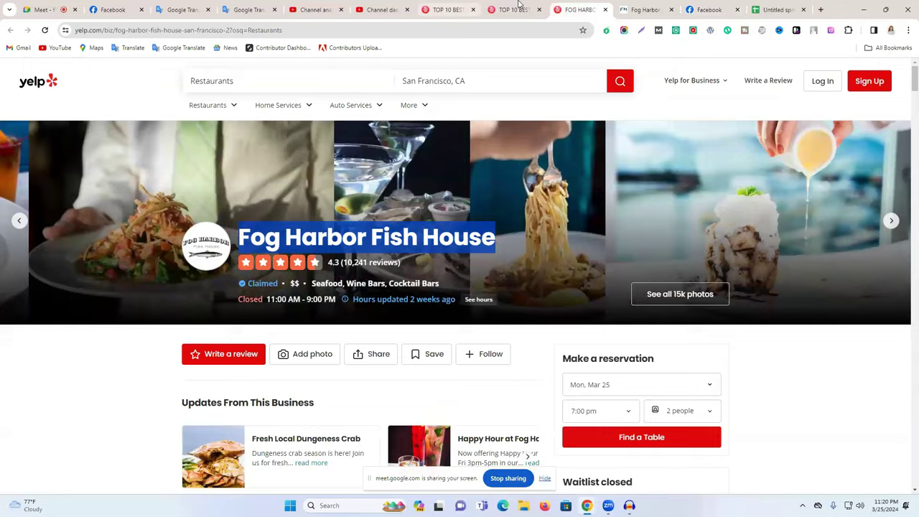
pyautogui.click(518, 7)
pyautogui.click(445, 9)
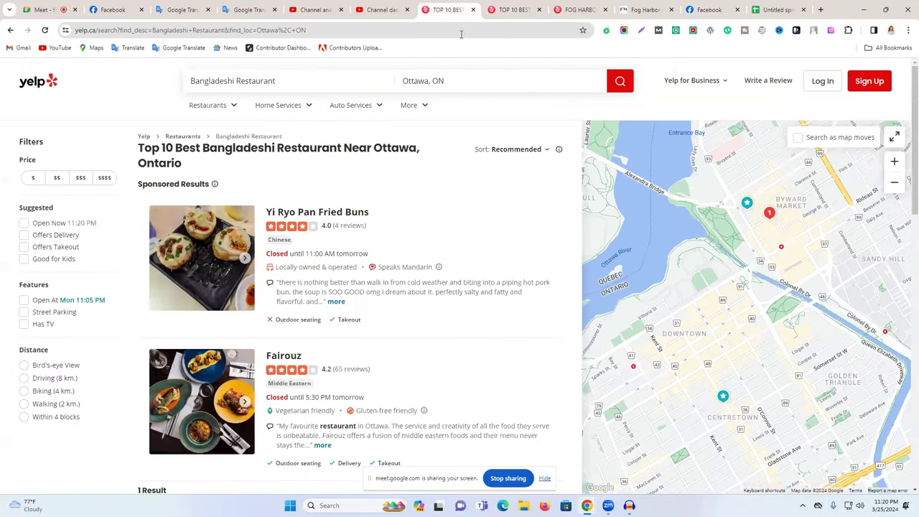
pyautogui.scroll(-1, 334, 319)
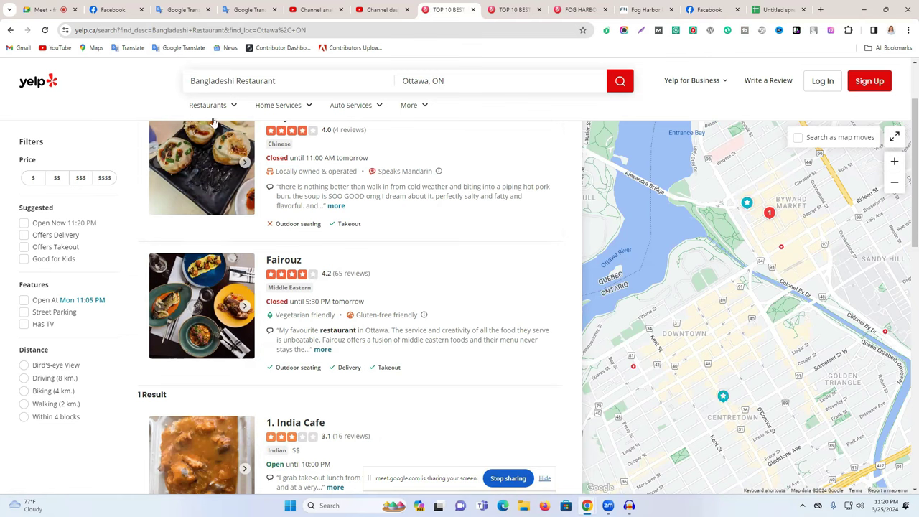
pyautogui.click(653, 7)
pyautogui.hotkey('ctrl', 'Tab')
pyautogui.hotkey('ctrl', 'Tab')
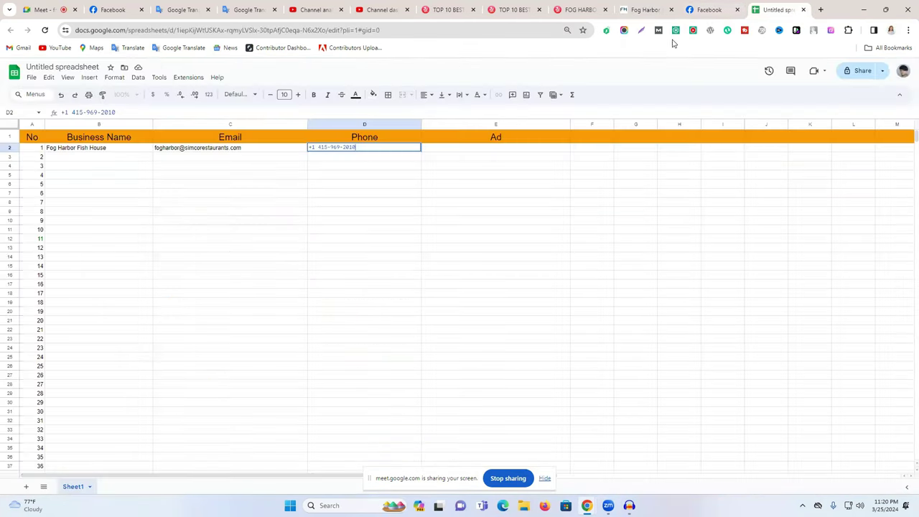
# - Finish the phone entry in D2 and copy the city, state and ZIP line from the restaurant's website footer into E2
pyautogui.press('Tab')
pyautogui.click(644, 10)
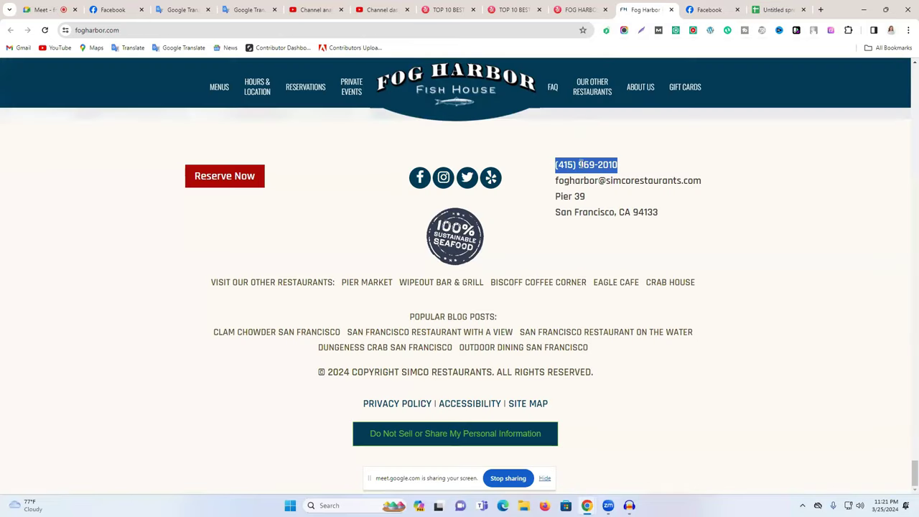
pyautogui.tripleClick(572, 214)
pyautogui.hotkey('ctrl', 'c')
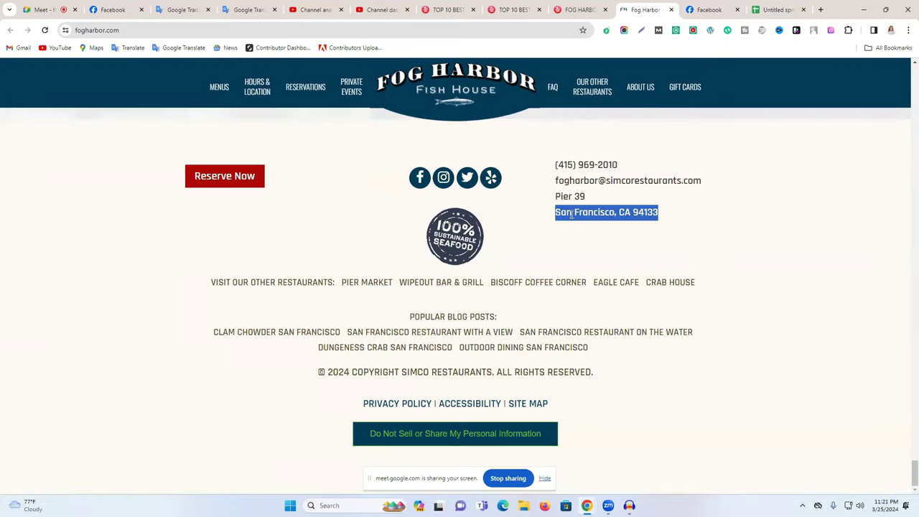
pyautogui.click(789, 9)
pyautogui.doubleClick(476, 147)
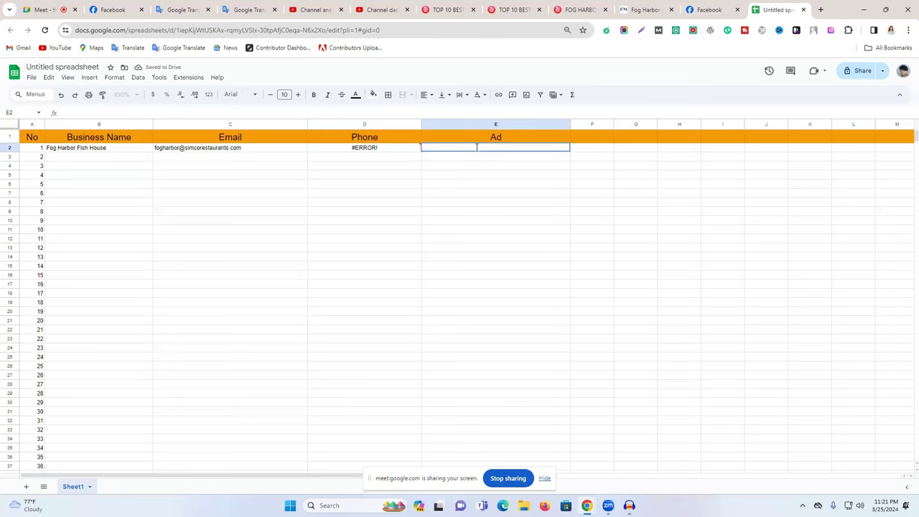
pyautogui.hotkey('ctrl', 'v')
# - Inspect the content of the phone cell D2 and leave it without editing
pyautogui.click(379, 148)
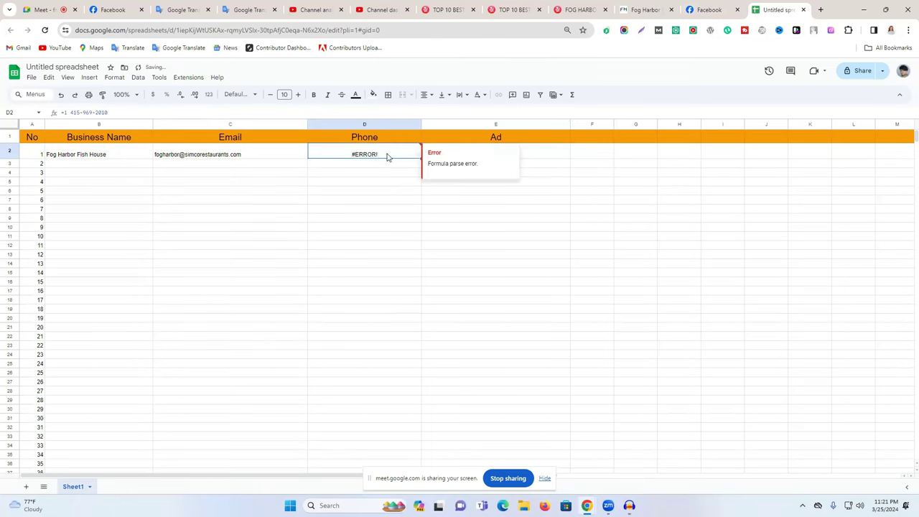
pyautogui.click(545, 219)
pyautogui.click(348, 157)
pyautogui.doubleClick(371, 157)
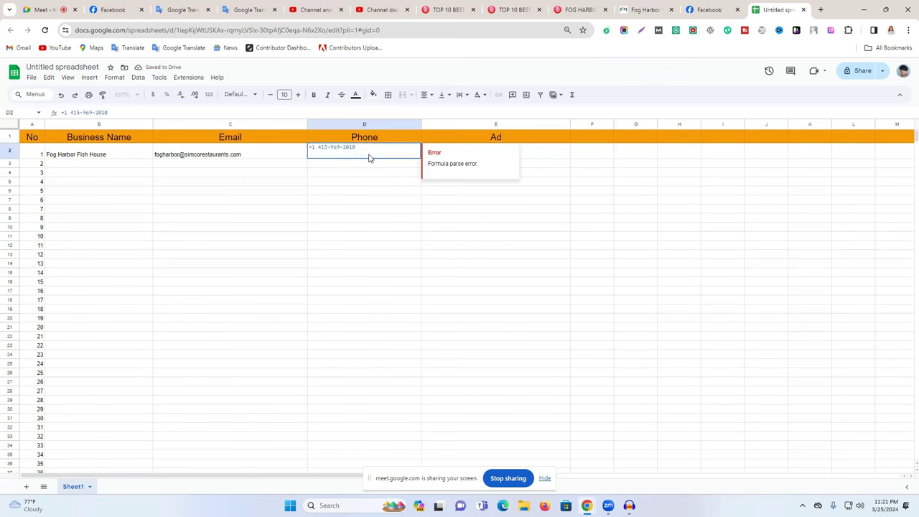
pyautogui.click(344, 198)
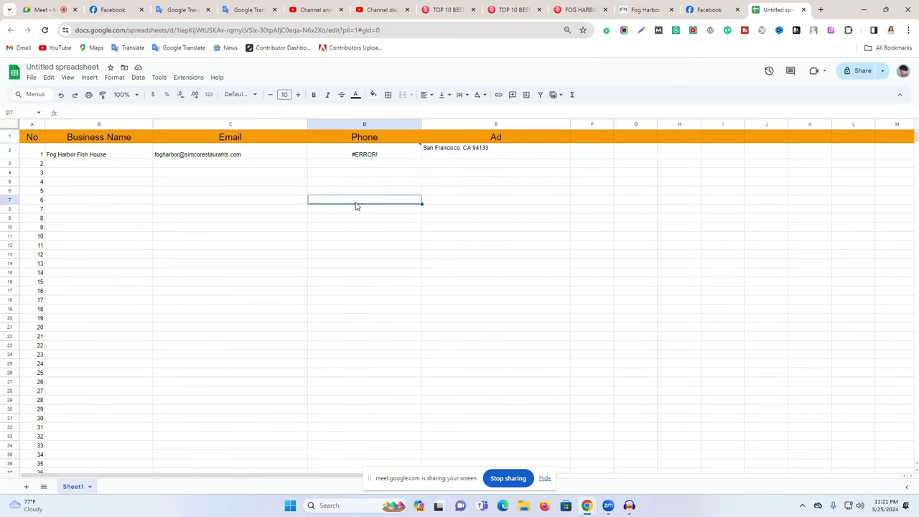
# - Fill the email address from C2 down the numbered rows of column C
pyautogui.doubleClick(286, 154)
pyautogui.click(309, 188)
pyautogui.click(303, 156)
pyautogui.moveTo(308, 157); pyautogui.dragTo(307, 475)
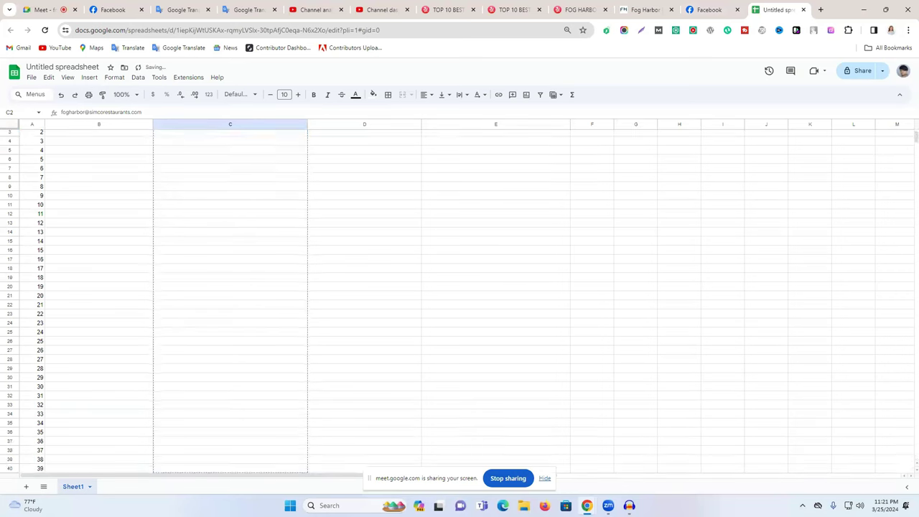
pyautogui.scroll(3, 163, 249)
# - Fill the business name from B2 down the numbered rows of column B
pyautogui.click(105, 148)
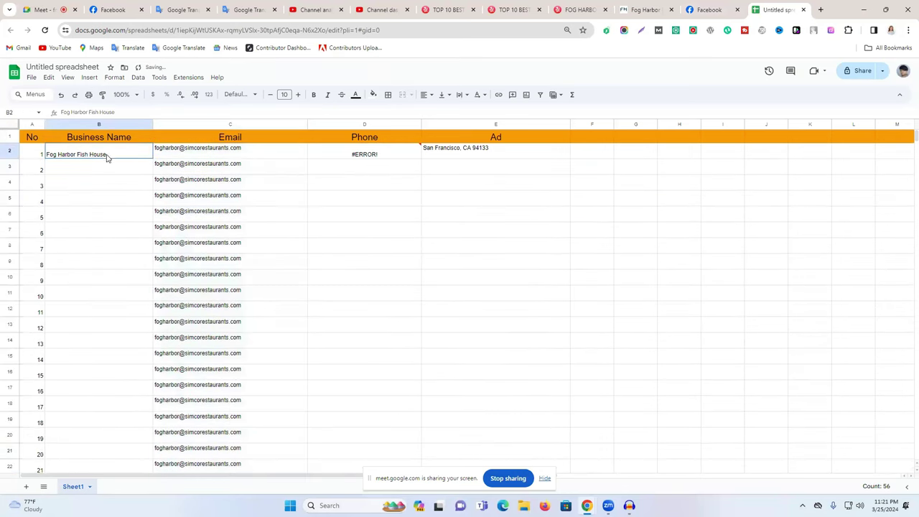
pyautogui.moveTo(151, 157); pyautogui.dragTo(165, 470)
pyautogui.scroll(10, 431, 273)
# - Fill the phone entry from D2 down to D30 and the address from E2 down column E
pyautogui.click(376, 154)
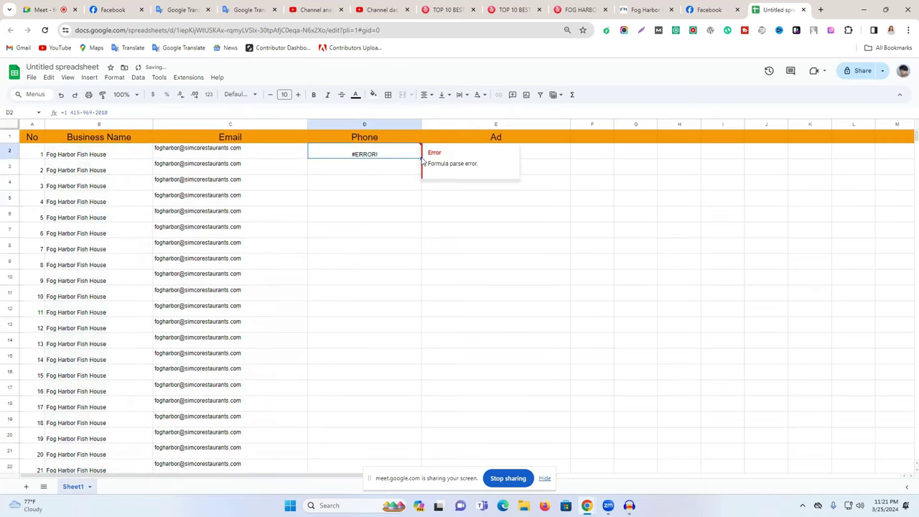
pyautogui.moveTo(423, 161); pyautogui.dragTo(525, 352)
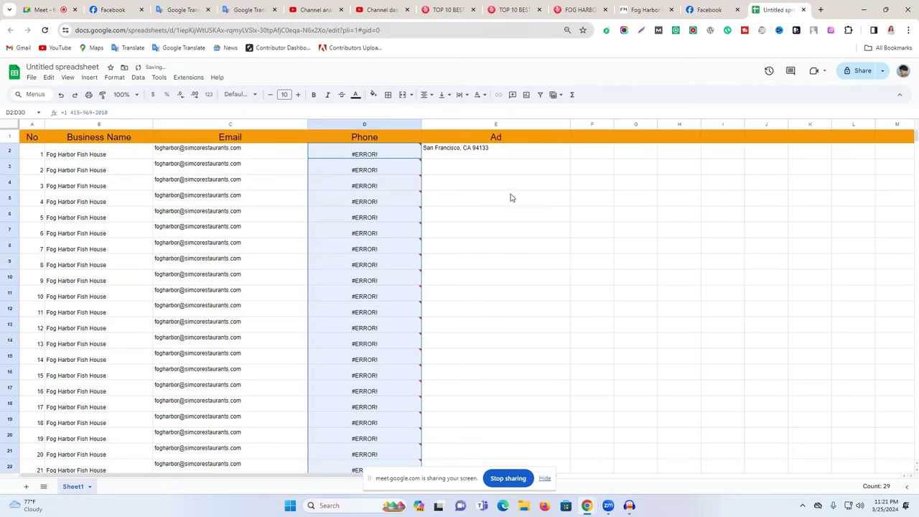
pyautogui.click(451, 153)
pyautogui.moveTo(570, 159); pyautogui.dragTo(583, 467)
pyautogui.scroll(10, 588, 406)
pyautogui.click(677, 291)
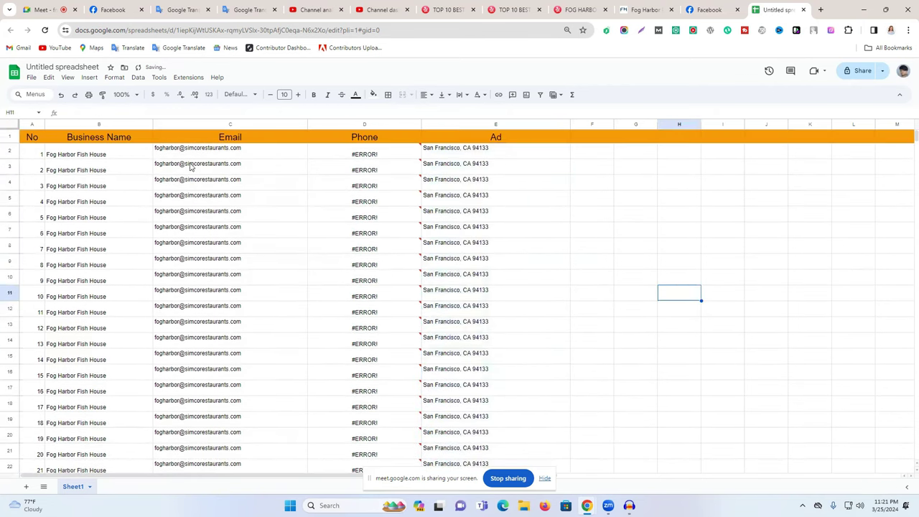
# - Copy the entire Email column and rename the spreadsheet as Restaurants, taking the name from the Yelp search term
pyautogui.click(176, 123)
pyautogui.hotkey('ctrl', 'c')
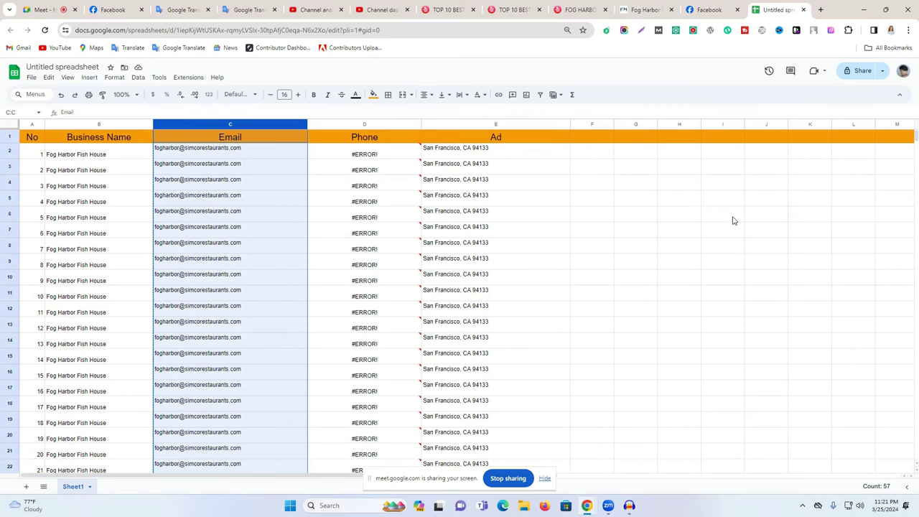
pyautogui.click(64, 67)
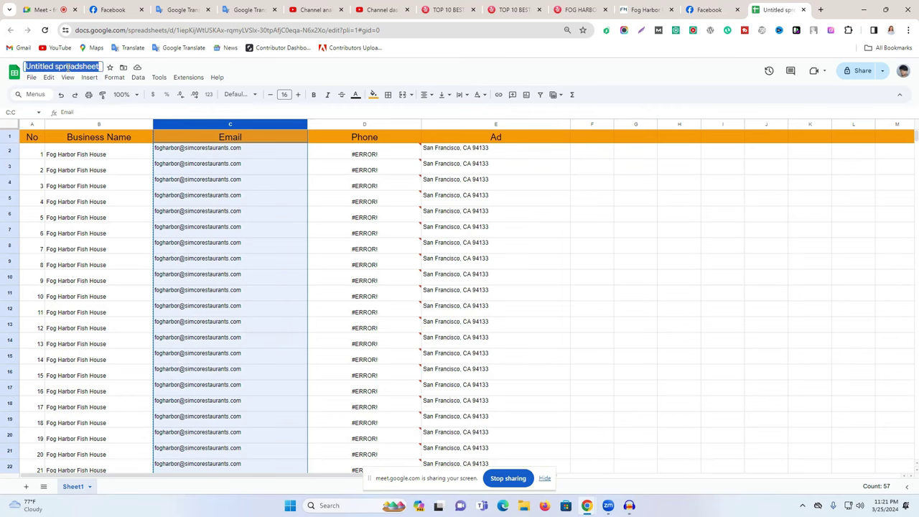
pyautogui.click(513, 10)
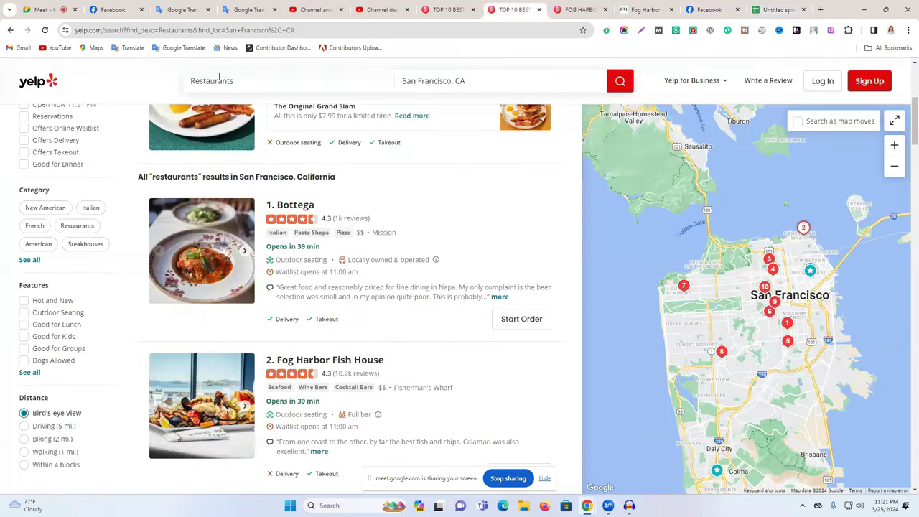
pyautogui.click(219, 79)
pyautogui.click(775, 9)
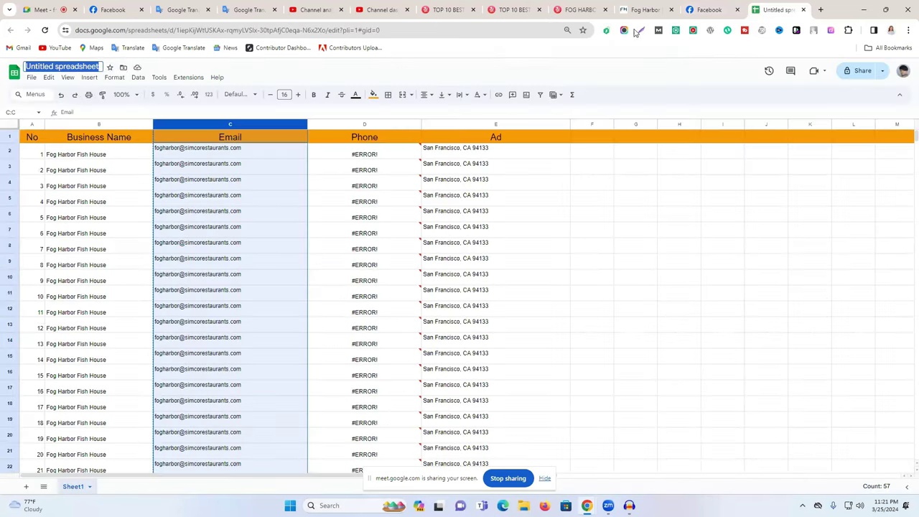
pyautogui.hotkey('ctrl', 'v')
pyautogui.click(493, 72)
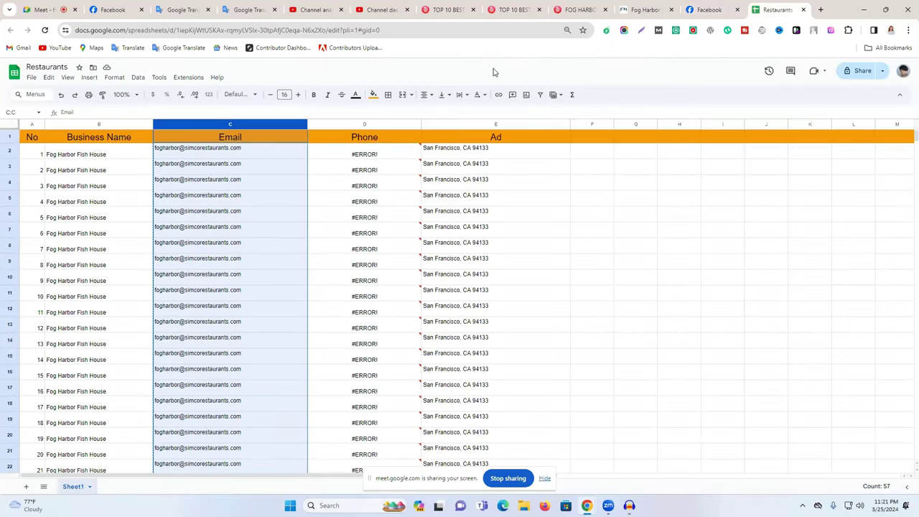
# - Search Yelp for Restaurants - Delivery in San Francisco, CA and look through the results
pyautogui.click(511, 9)
pyautogui.click(445, 9)
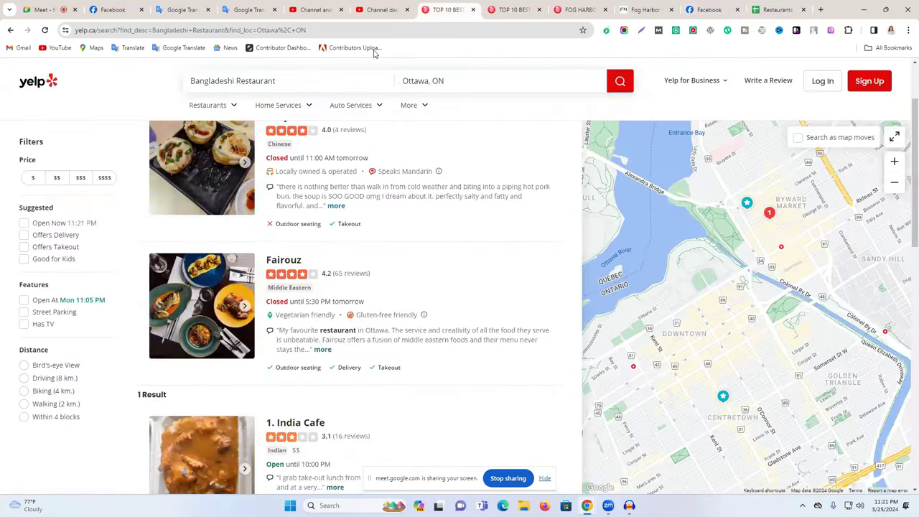
pyautogui.click(317, 87)
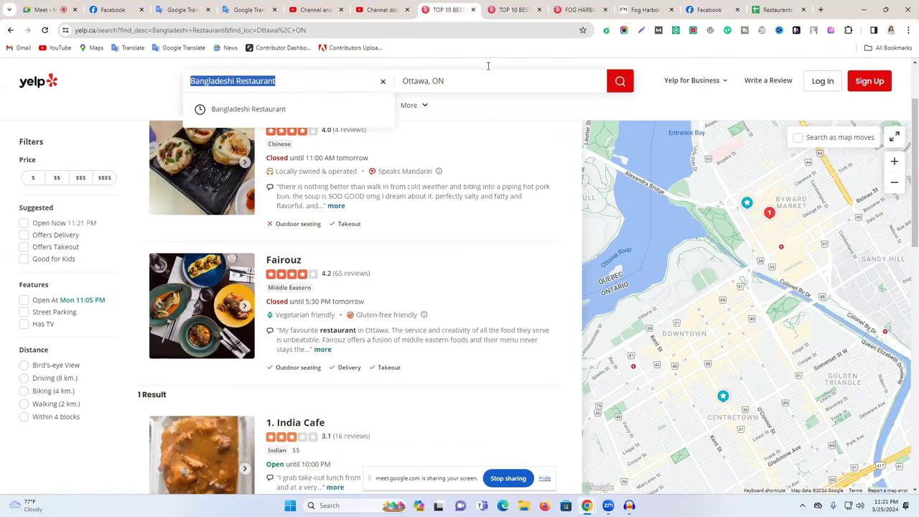
pyautogui.click(514, 9)
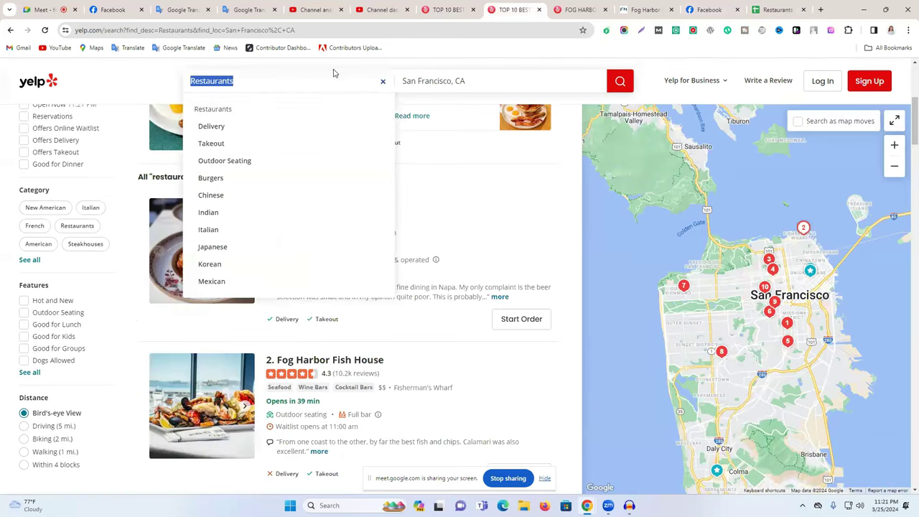
pyautogui.click(222, 128)
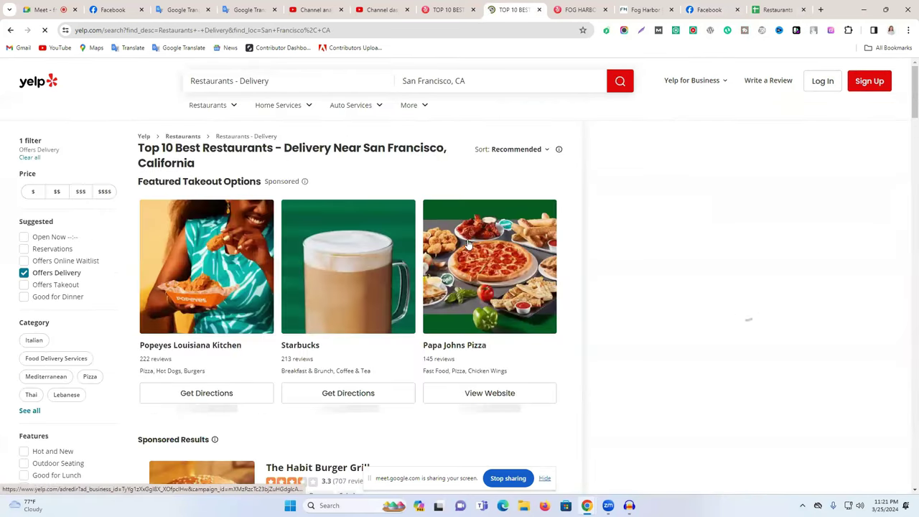
pyautogui.scroll(-3, 337, 144)
pyautogui.scroll(2, 230, 95)
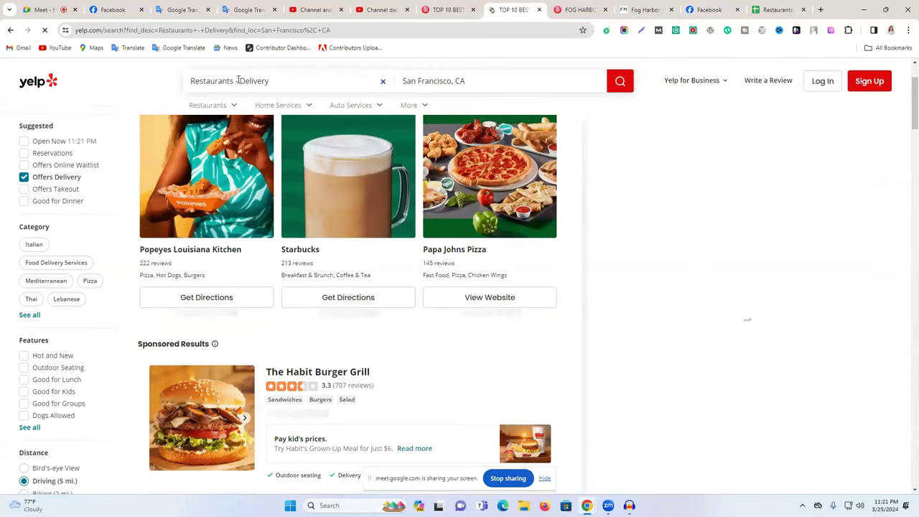
# - Search Yelp for Accountants in San Francisco, CA and open the BAY TAX listing from the results
pyautogui.click(237, 81)
pyautogui.click(239, 80)
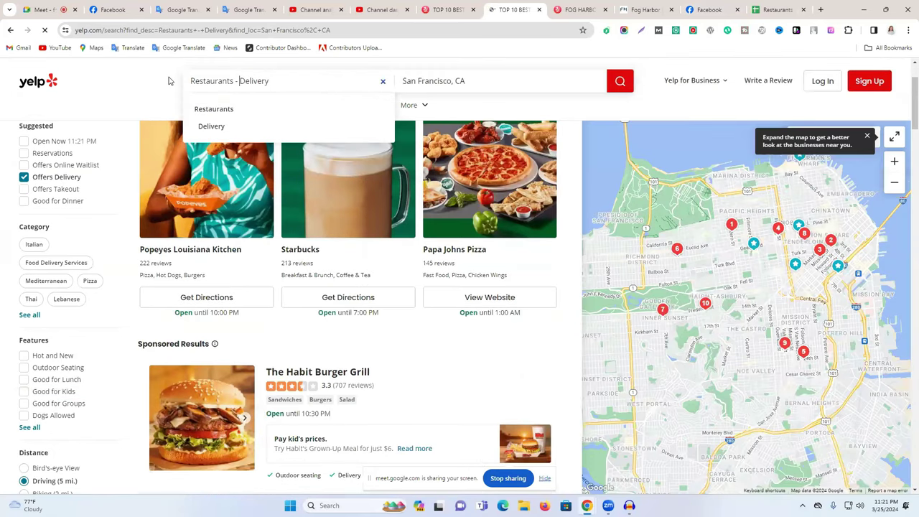
pyautogui.hotkey('ctrl', 'a')
pyautogui.press('BackSpace')
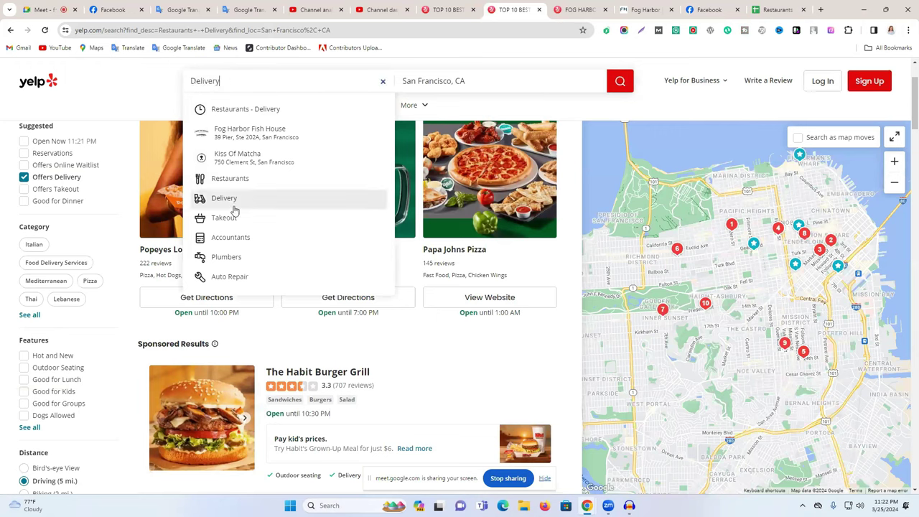
pyautogui.click(250, 245)
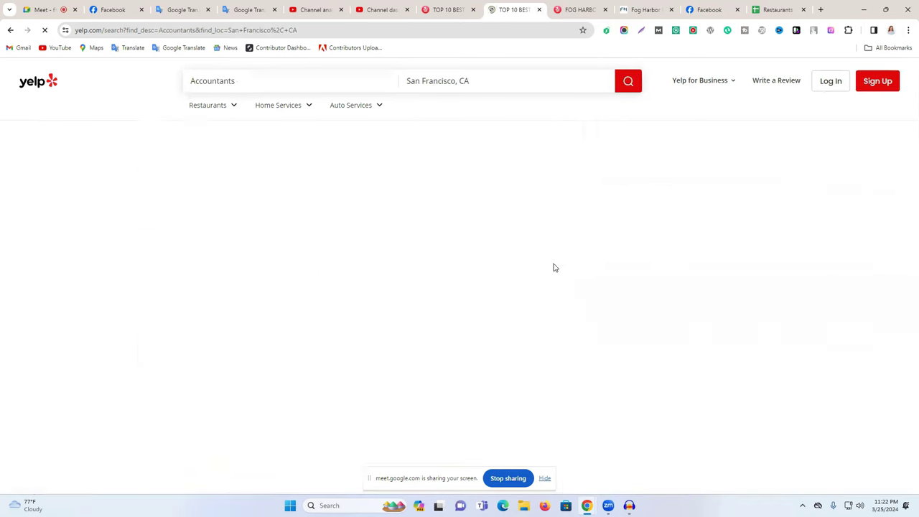
pyautogui.scroll(-2, 387, 383)
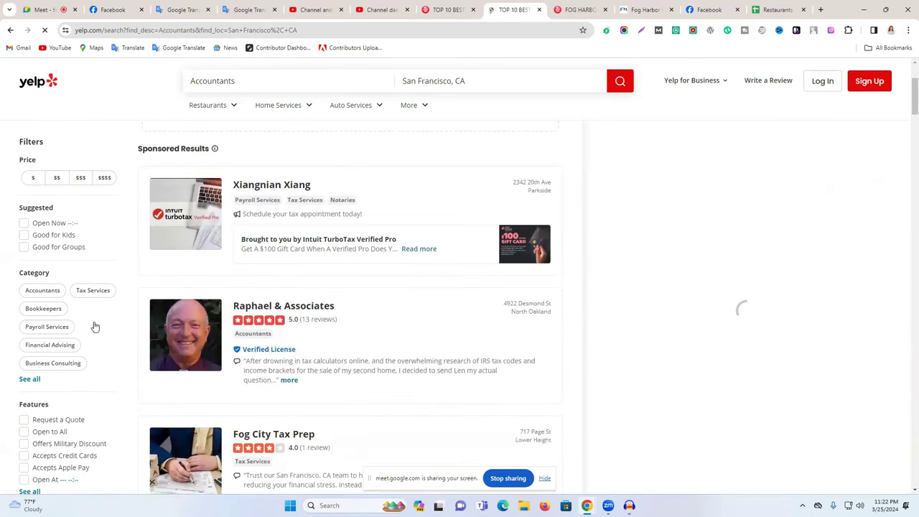
pyautogui.scroll(-2, 92, 323)
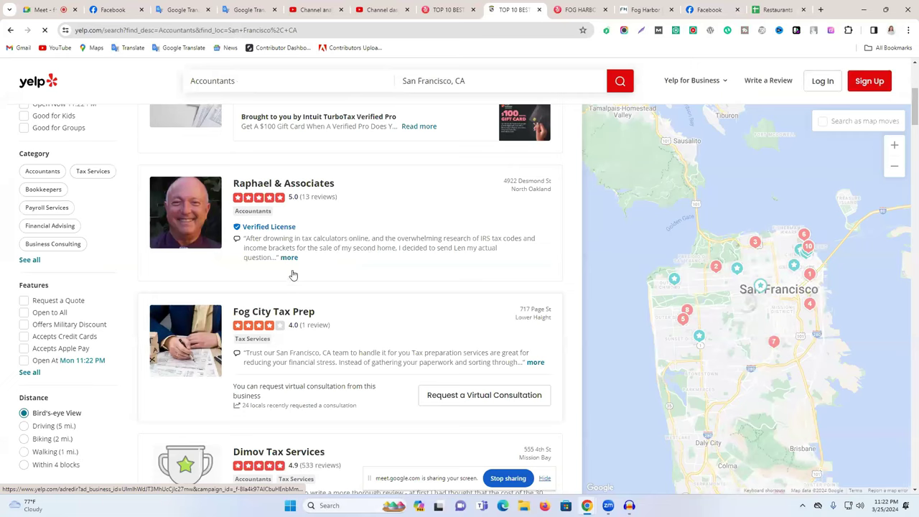
pyautogui.scroll(-4, 287, 298)
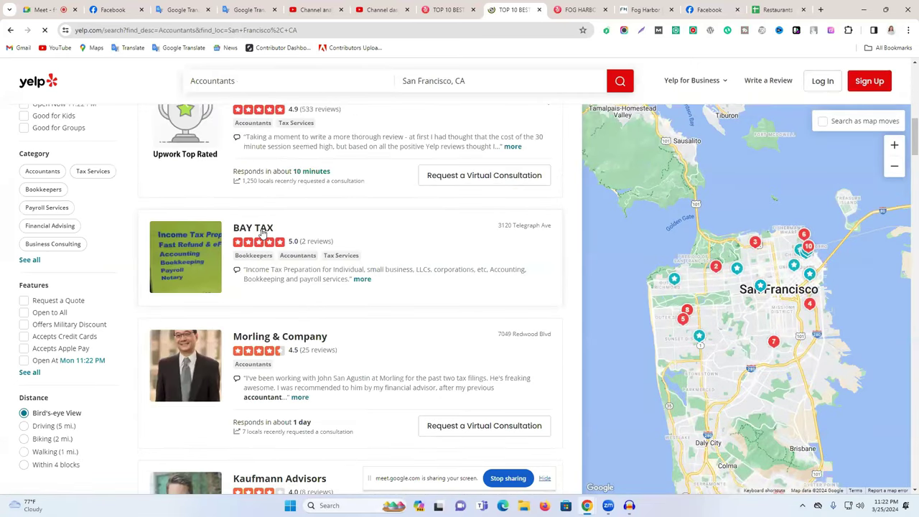
pyautogui.click(262, 231)
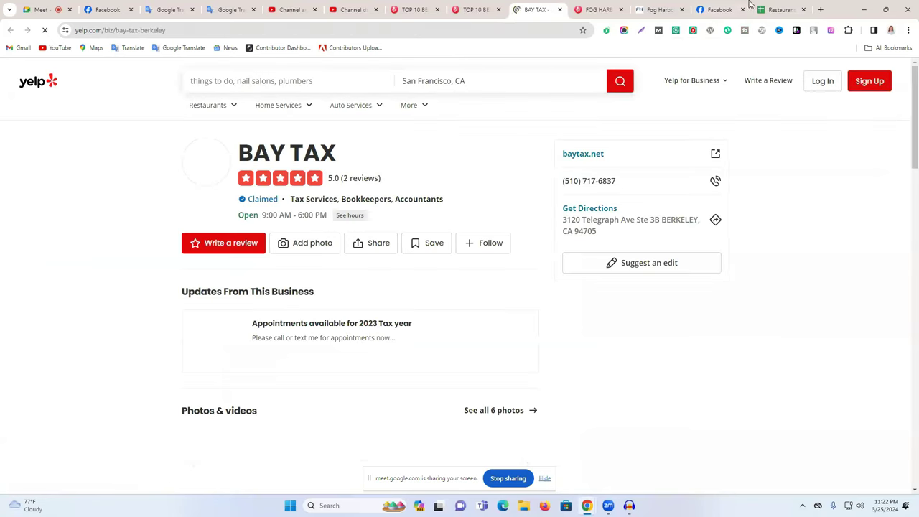
# - Return to the Restaurants spreadsheet, deselect the Email column and check the error note on phone cell D2
pyautogui.click(777, 9)
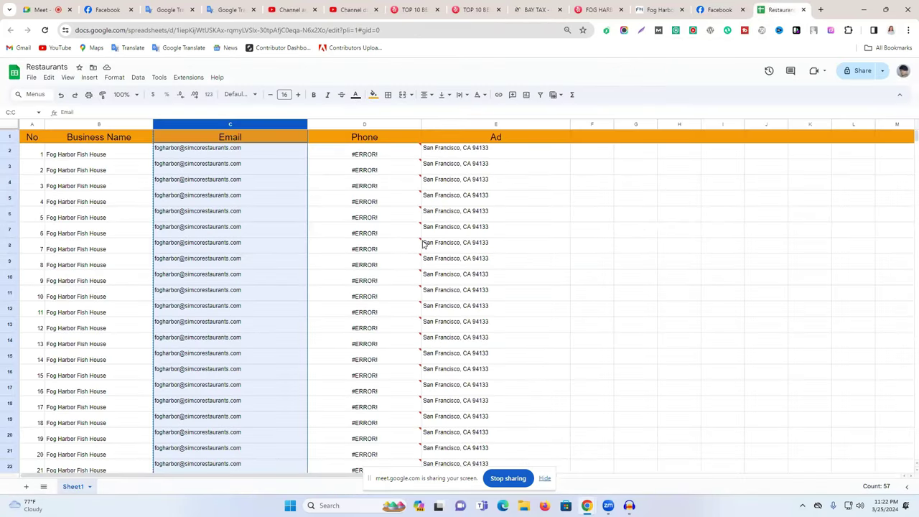
pyautogui.moveTo(416, 239)
pyautogui.click(582, 184)
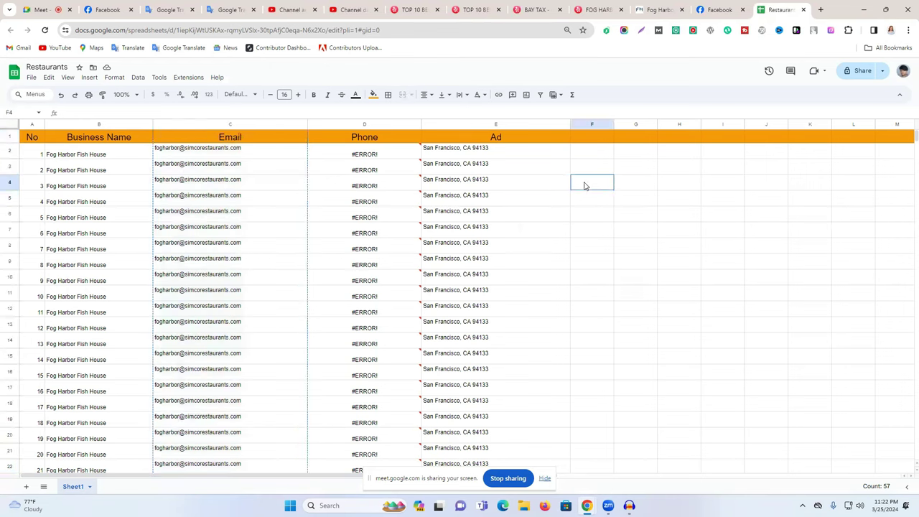
pyautogui.moveTo(360, 158)
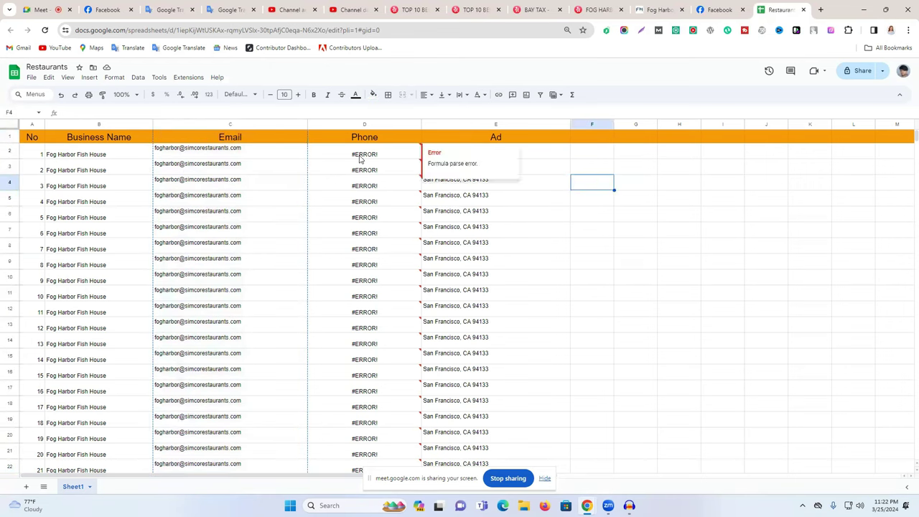
pyautogui.click(587, 156)
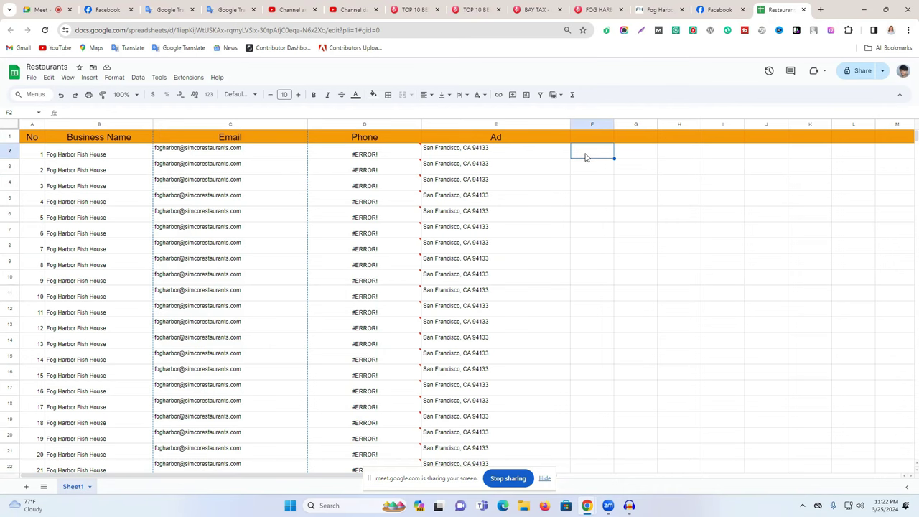
pyautogui.click(718, 10)
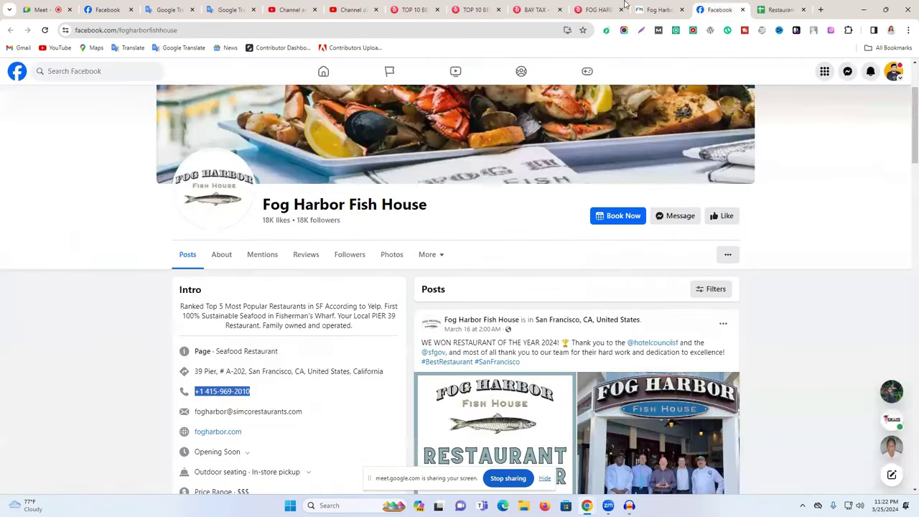
pyautogui.click(599, 10)
pyautogui.click(535, 10)
pyautogui.click(351, 9)
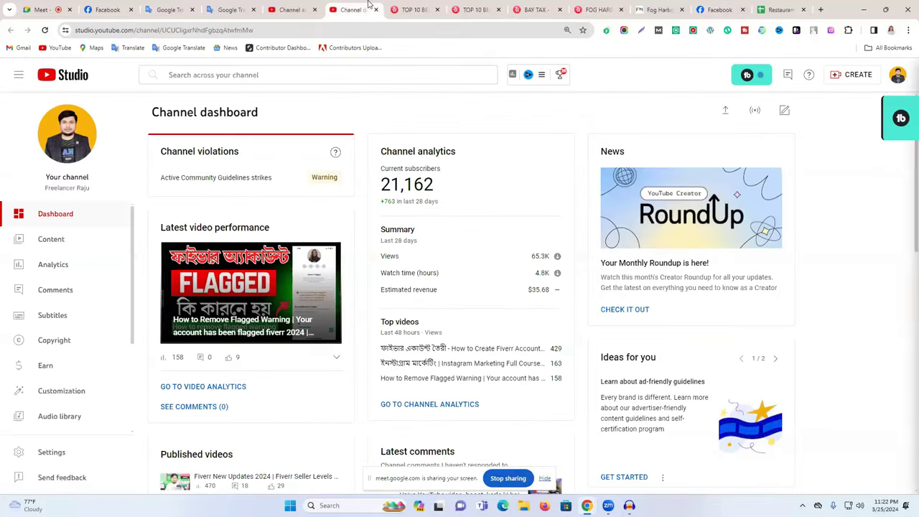
# - Search Google for gemini in a new browser tab, open the Gemini chat site and dismiss its update banner
pyautogui.click(821, 9)
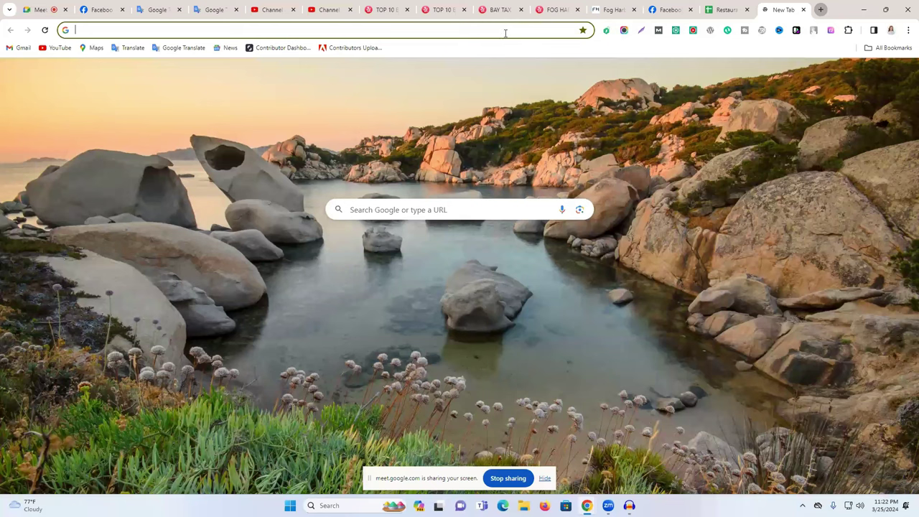
pyautogui.write('geme')
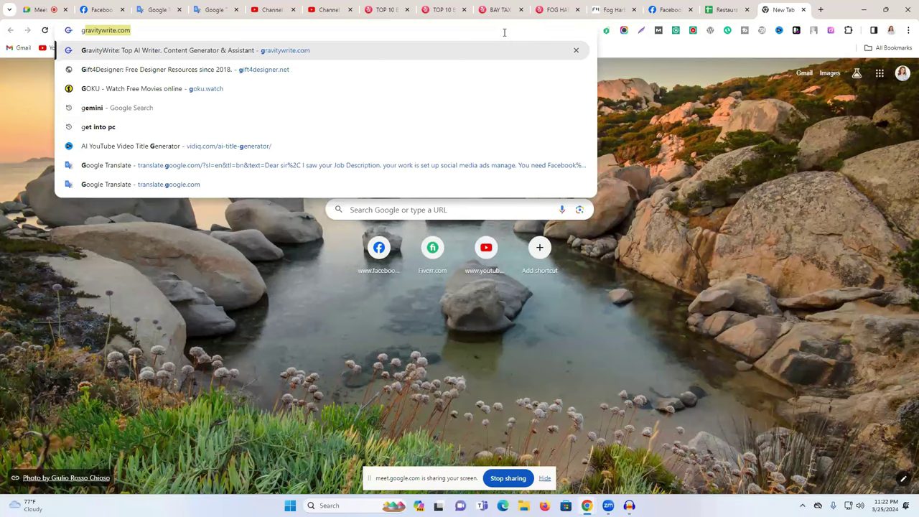
pyautogui.click(191, 111)
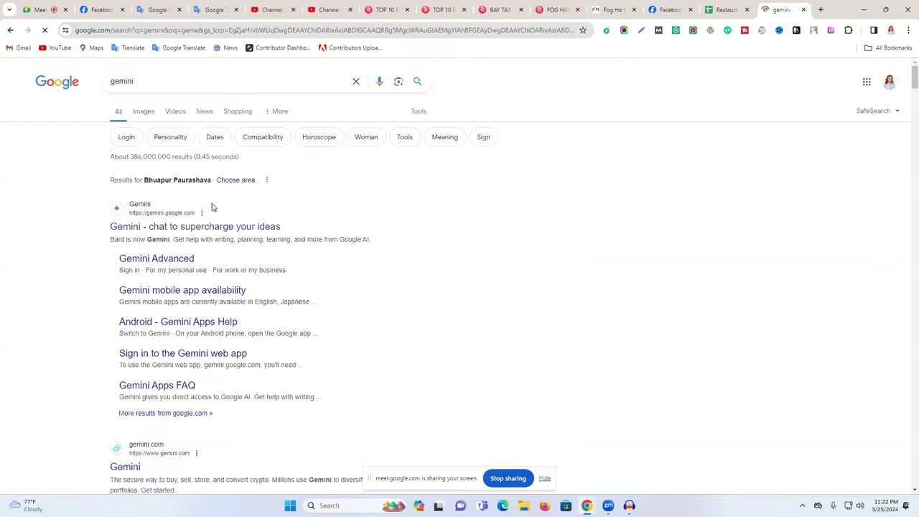
pyautogui.click(150, 230)
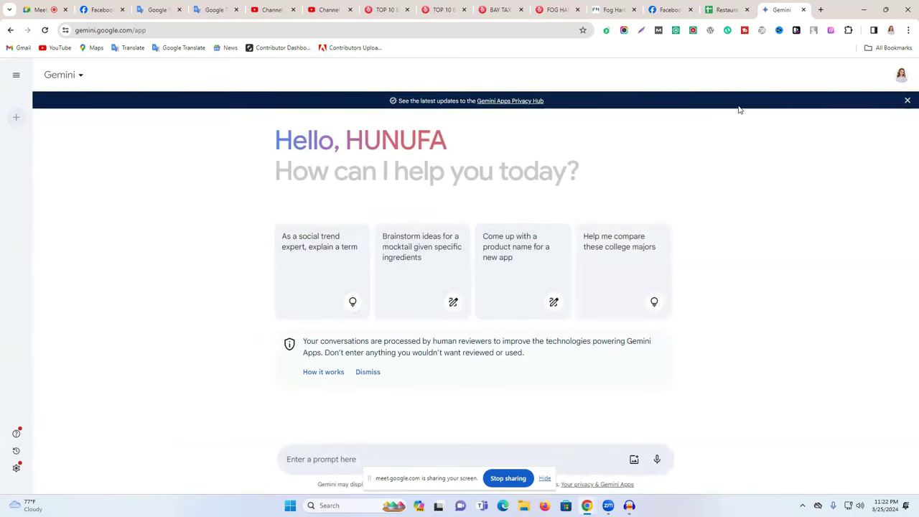
pyautogui.click(904, 102)
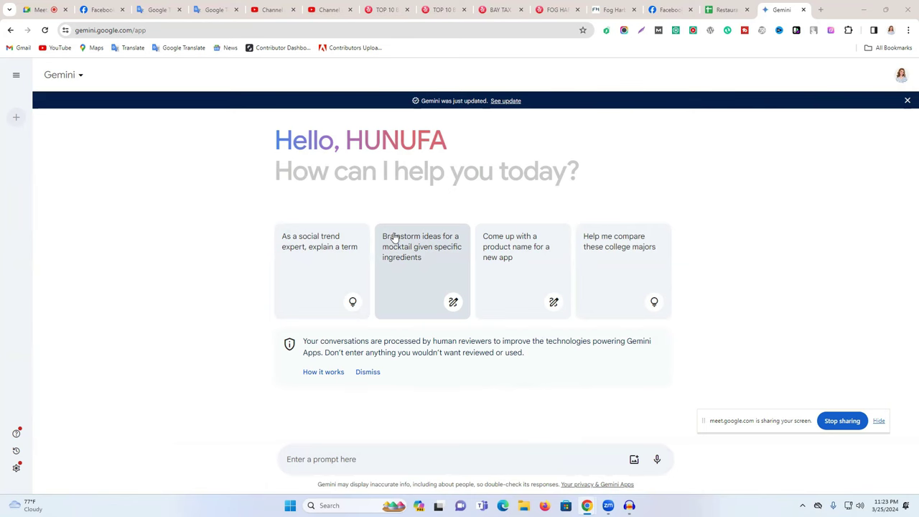
# - Copy the whole Bengali prompt requesting a digital marketing client email from Google Translate
pyautogui.click(204, 7)
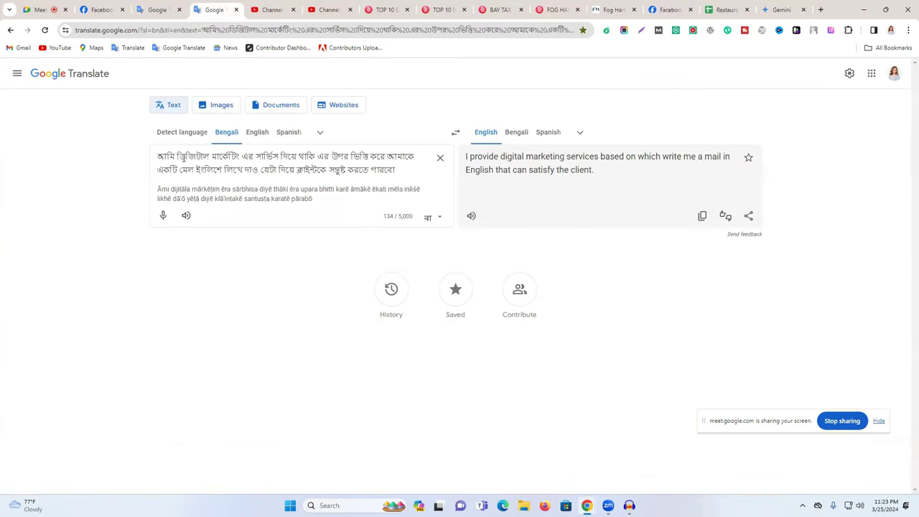
pyautogui.tripleClick(183, 158)
pyautogui.click(195, 163)
pyautogui.hotkey('ctrl', 'a')
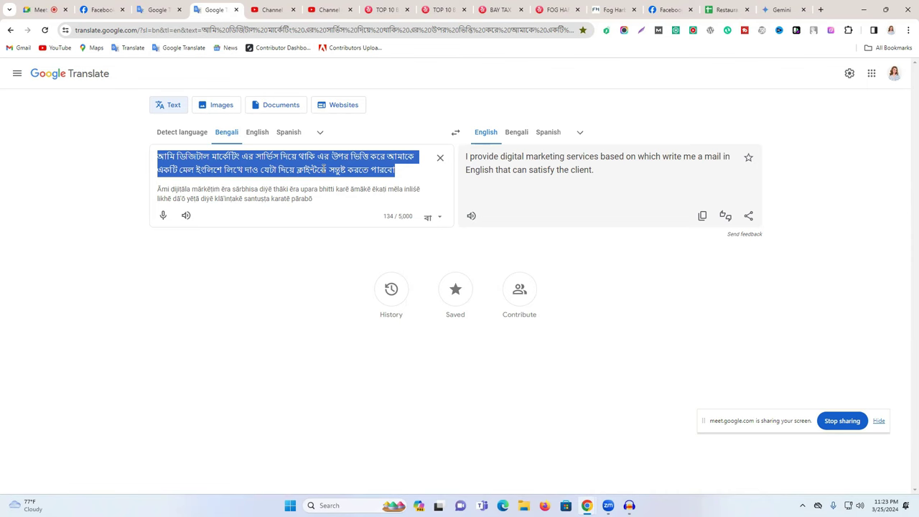
pyautogui.rightClick(322, 172)
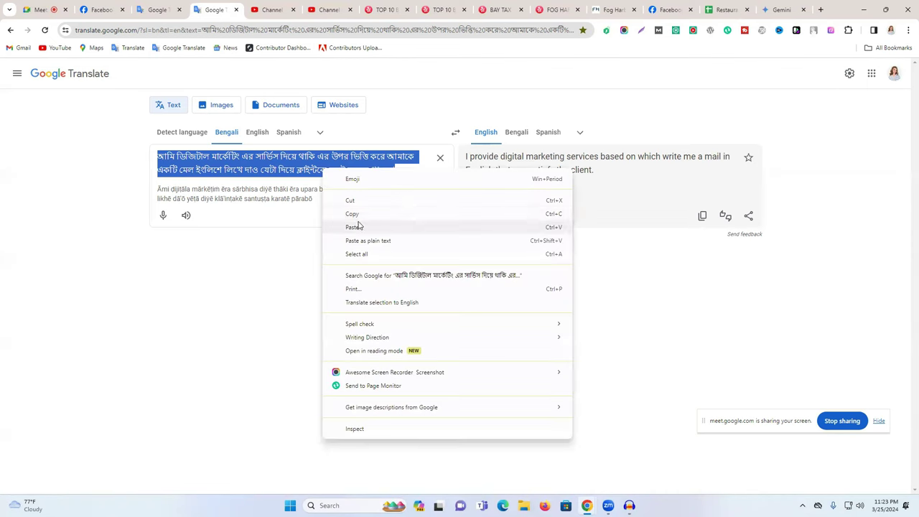
pyautogui.click(375, 215)
# - Submit the copied Bengali prompt to Gemini to generate an English email about digital marketing services
pyautogui.click(769, 8)
pyautogui.click(348, 456)
pyautogui.hotkey('ctrl', 'v')
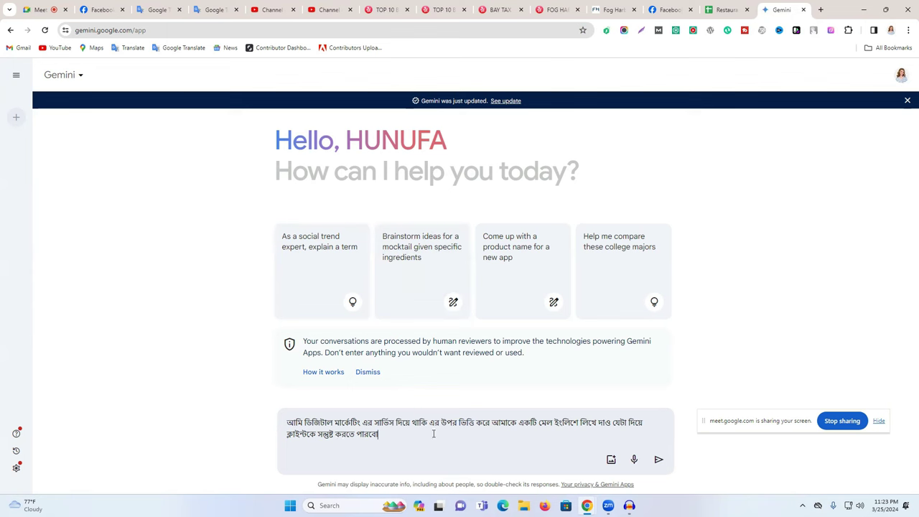
pyautogui.click(657, 460)
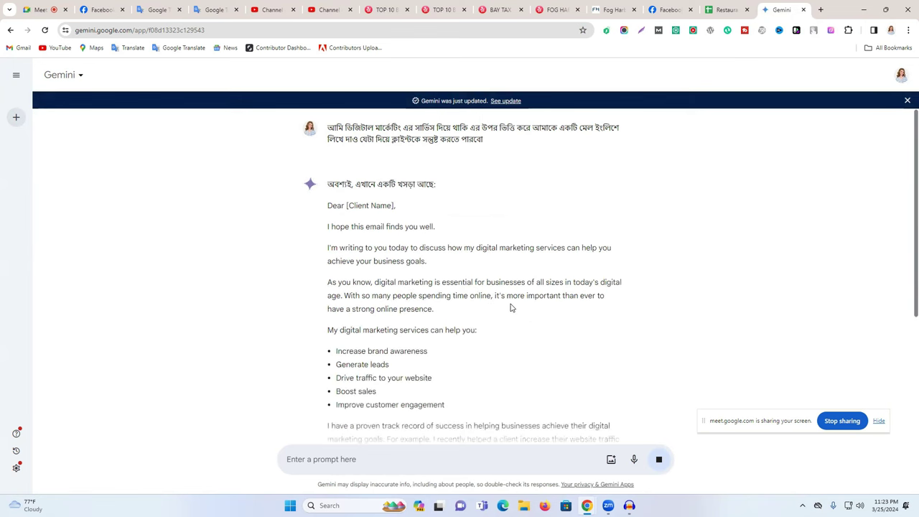
# - Review the generated client email and highlight the additional tips section below it
pyautogui.scroll(-4, 511, 307)
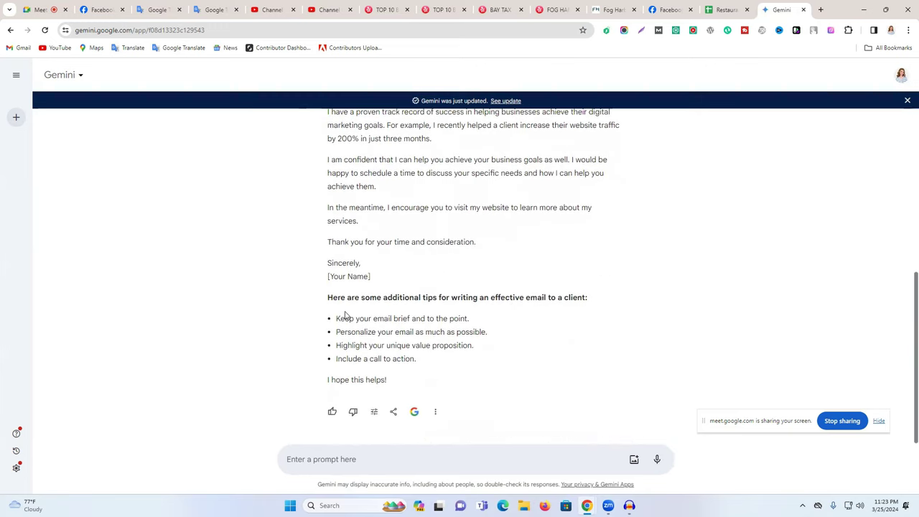
pyautogui.moveTo(328, 297)
pyautogui.mouseDown()
pyautogui.moveTo(363, 344)
pyautogui.moveTo(461, 363)
pyautogui.mouseUp()
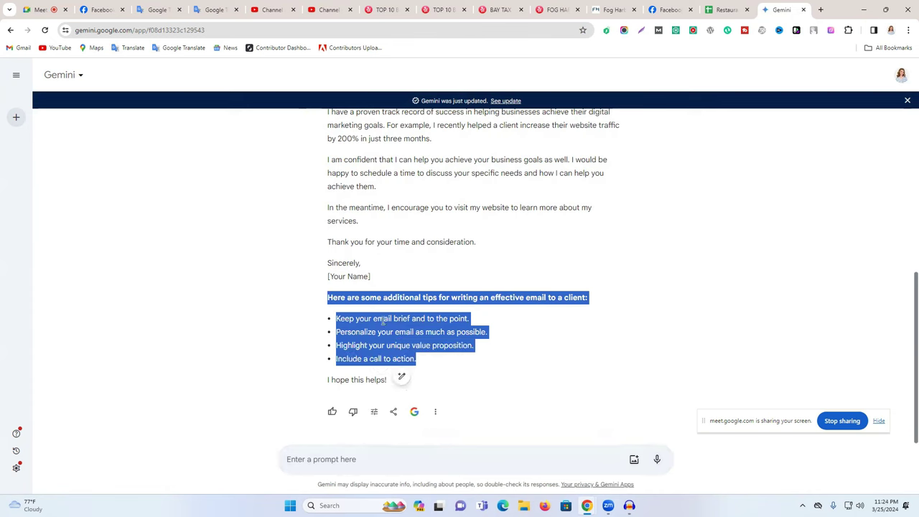
# - Review the generated email, highlighting the [Client Name] and [Your Name] placeholders and the bulleted list of marketing benefits
pyautogui.scroll(4, 386, 327)
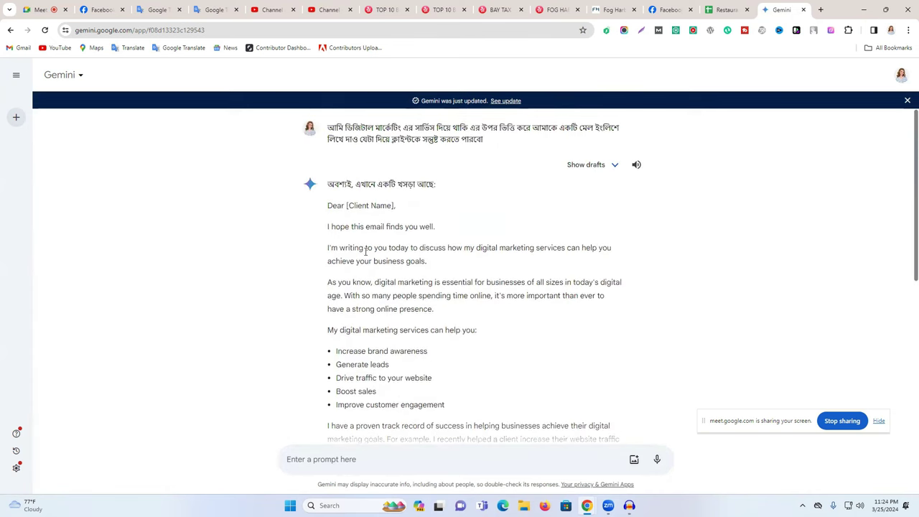
pyautogui.moveTo(347, 205); pyautogui.dragTo(395, 207)
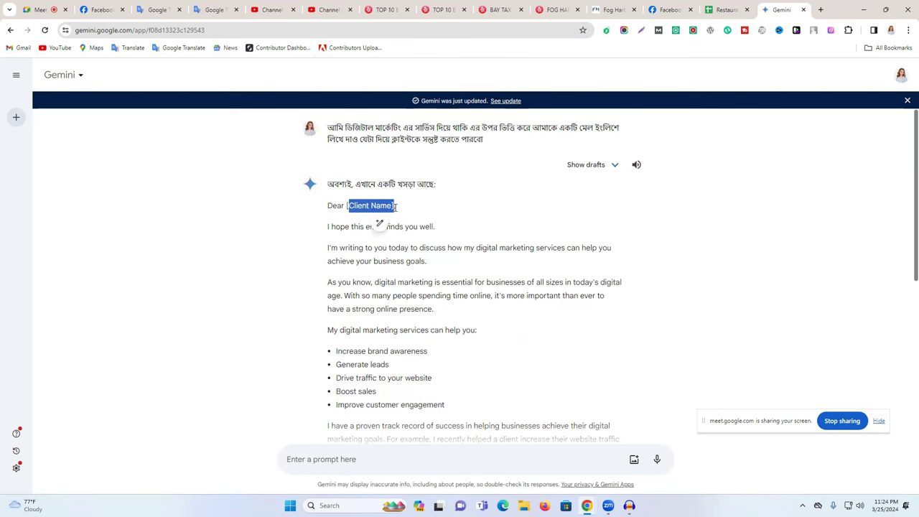
pyautogui.click(459, 223)
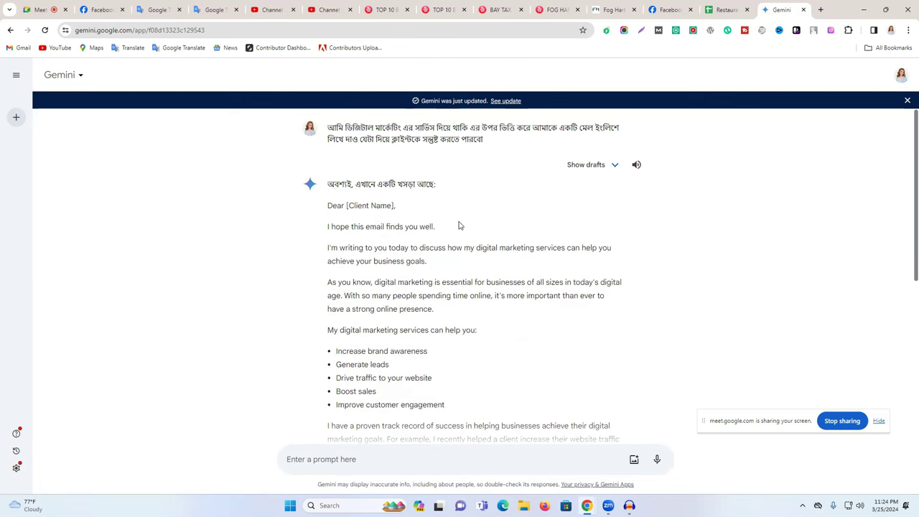
pyautogui.scroll(-4, 459, 225)
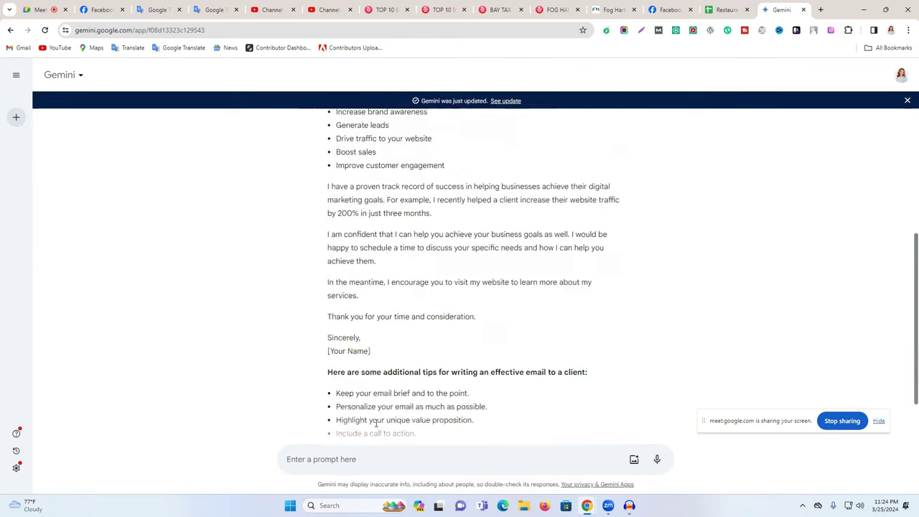
pyautogui.moveTo(329, 351); pyautogui.dragTo(363, 351)
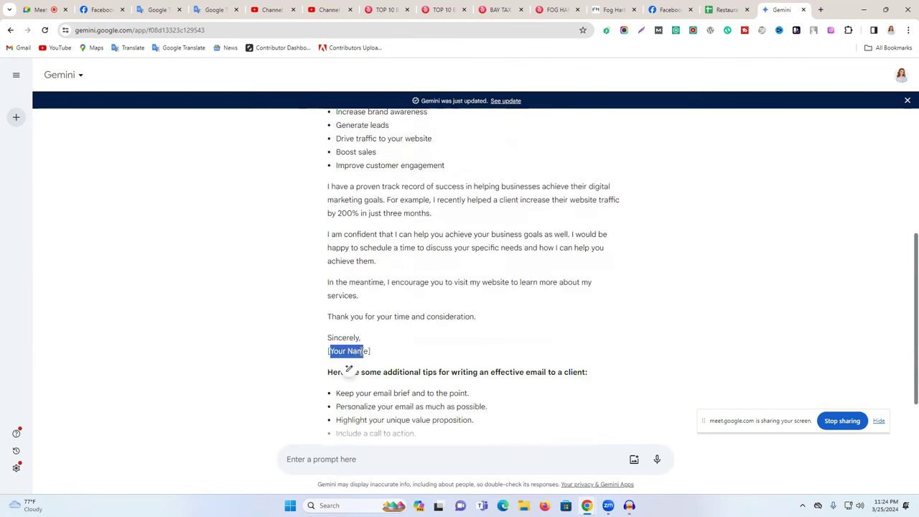
pyautogui.scroll(3, 363, 351)
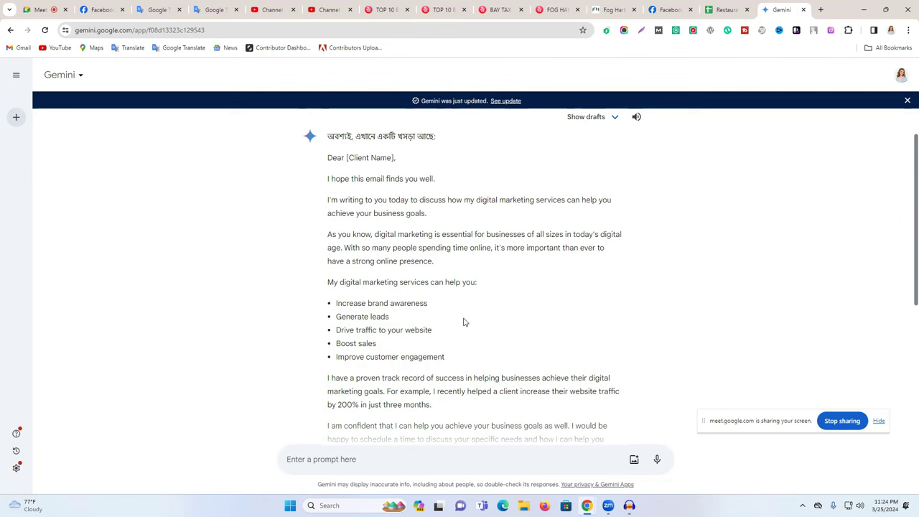
pyautogui.moveTo(457, 361); pyautogui.dragTo(332, 302)
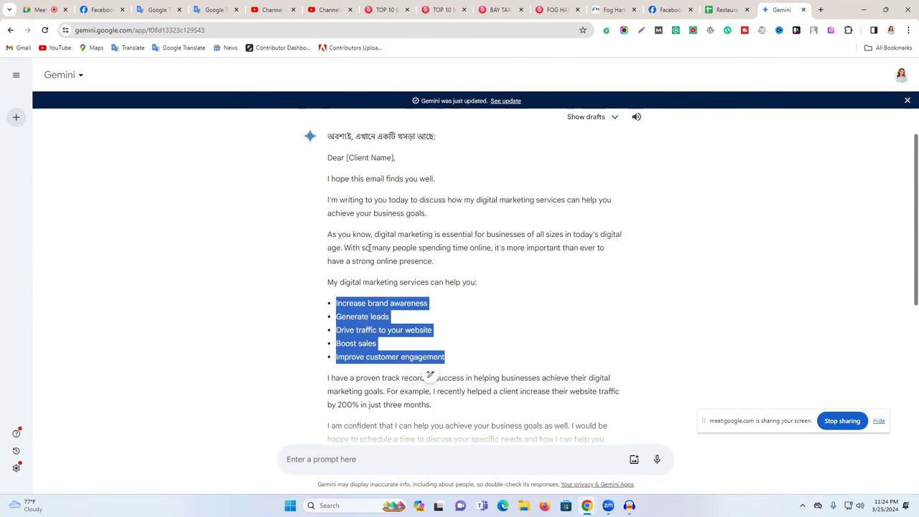
pyautogui.scroll(-4, 384, 294)
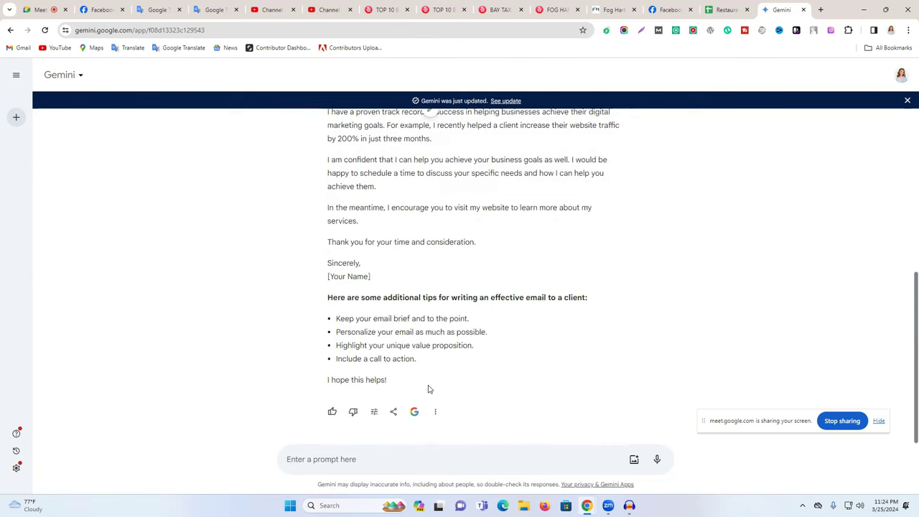
# - Submit the same Bengali prompt to Gemini again to generate another version of the English client email
pyautogui.click(421, 455)
pyautogui.write('আমি ডিজিটাল মার্কেটিং এর সার্ভিস দিয়ে থাকি এর উপর ভিত্তি করে আমাকে একটি মেল ইংলিশে লিখে দাও যেটা দিয়ে ক্লাইন্টকে সন্তুষ্ট করতে পারবো')
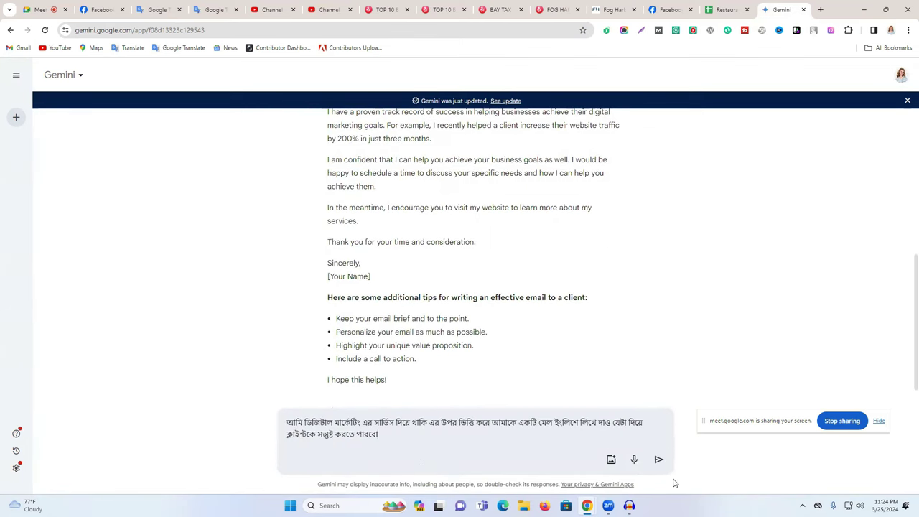
pyautogui.click(658, 460)
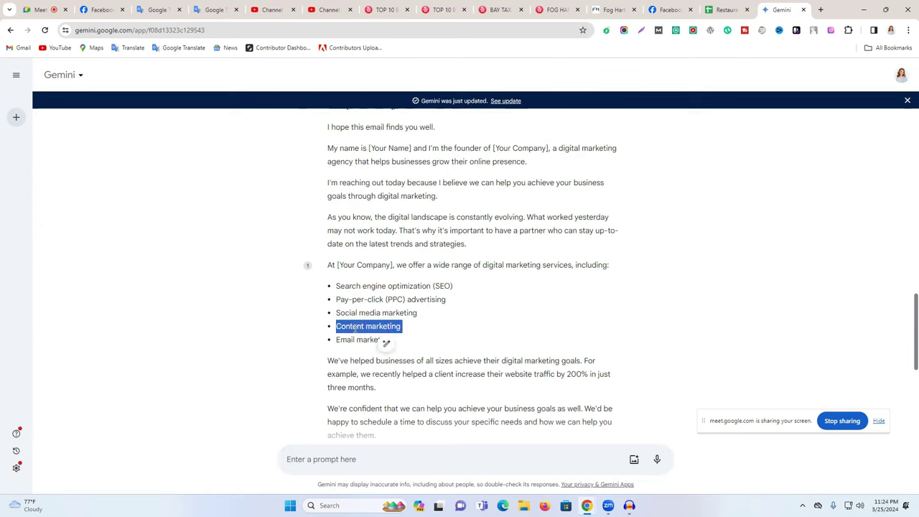
# - Review the services list in the new email, highlighting the Email marketing item
pyautogui.tripleClick(353, 338)
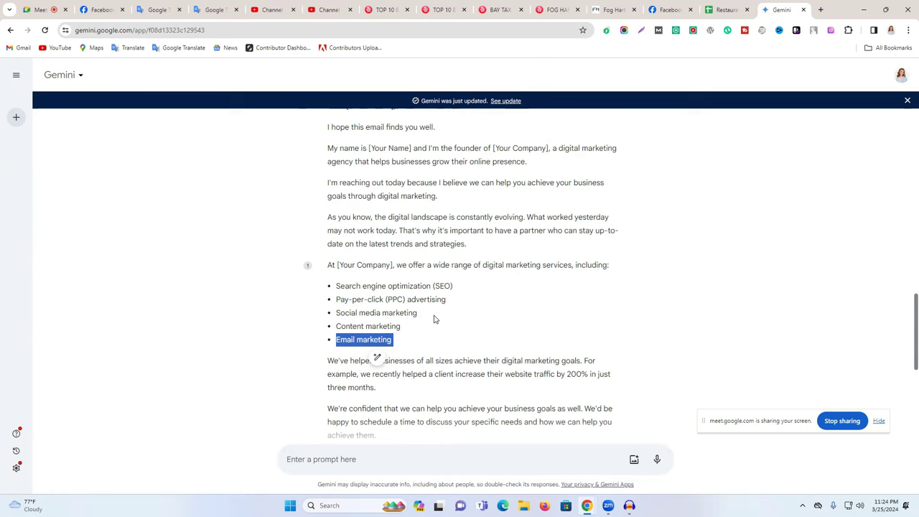
pyautogui.scroll(-2, 433, 318)
pyautogui.scroll(4, 433, 313)
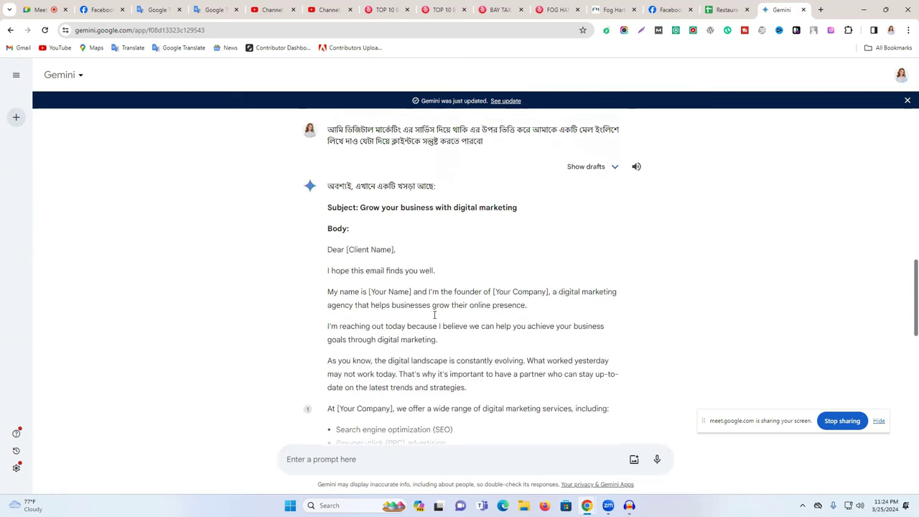
# - Copy the new email's body from the Dear [Client Name] greeting through the [Your Name] signature
pyautogui.moveTo(325, 250); pyautogui.dragTo(493, 341)
pyautogui.scroll(-3, 429, 295)
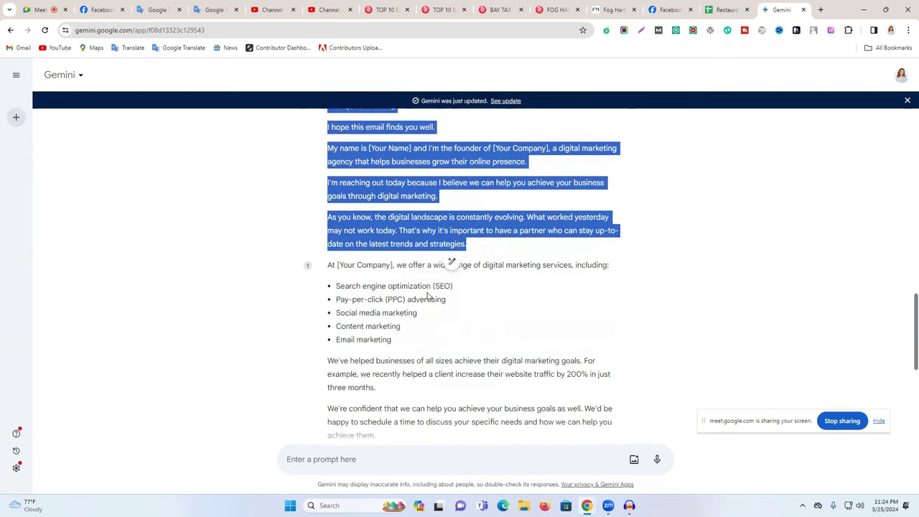
pyautogui.scroll(-2, 433, 289)
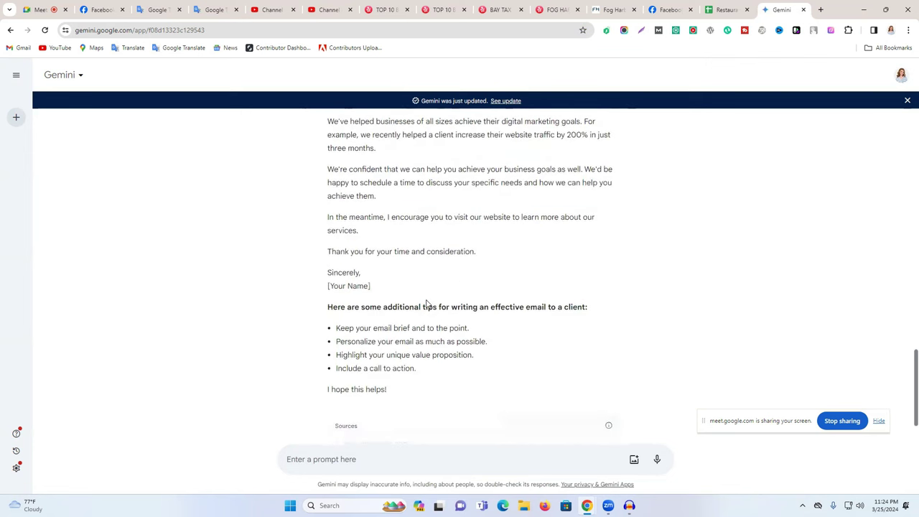
pyautogui.moveTo(374, 290); pyautogui.dragTo(328, 208)
pyautogui.scroll(5, 349, 264)
pyautogui.rightClick(355, 222)
pyautogui.click(402, 230)
# - Switch to Google Translate and replace the English source text with the copied email for Bengali translation
pyautogui.click(171, 9)
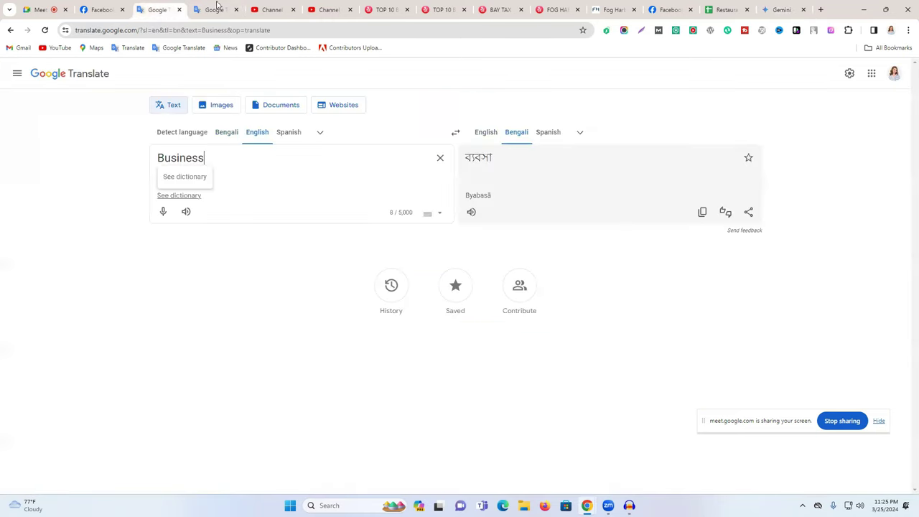
pyautogui.click(440, 159)
pyautogui.hotkey('ctrl', 'v')
pyautogui.scroll(8, 352, 257)
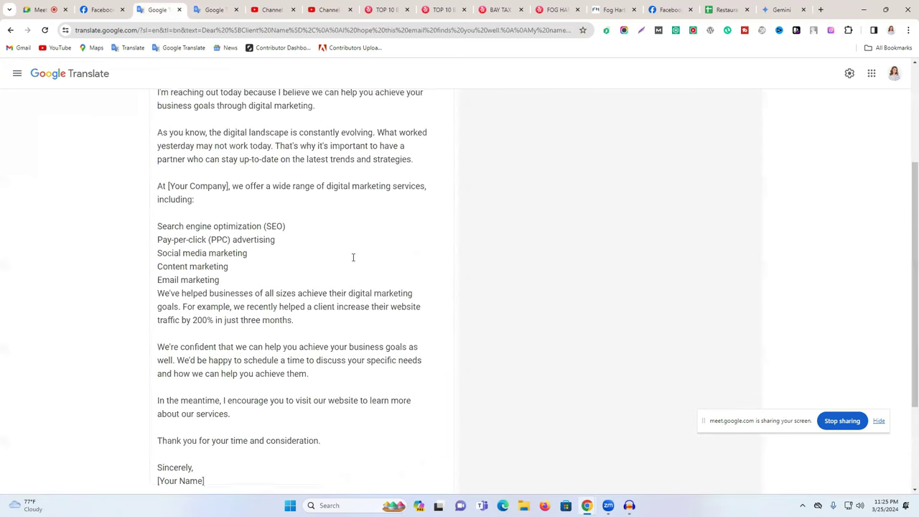
# - Highlight the services paragraph's [Your Company] placeholder and select the business name text in cell B2 of the Restaurants sheet
pyautogui.moveTo(226, 295); pyautogui.dragTo(171, 297)
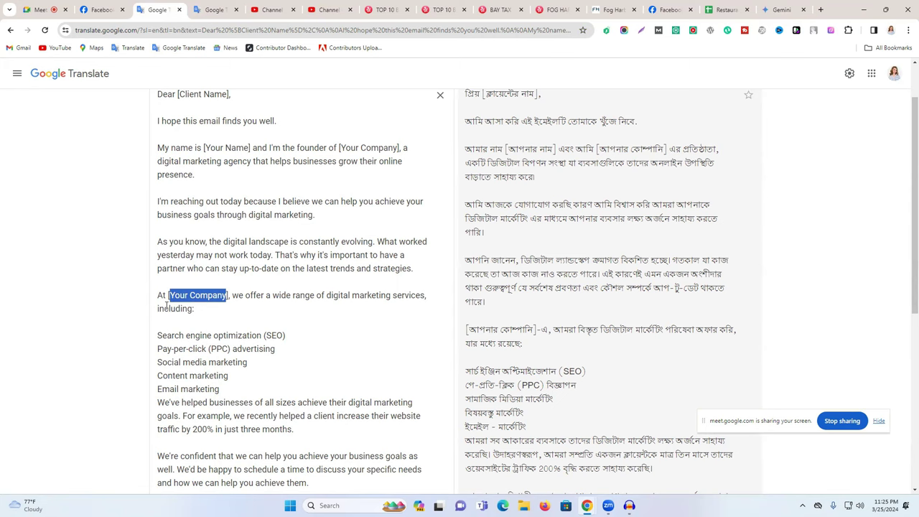
pyautogui.click(763, 7)
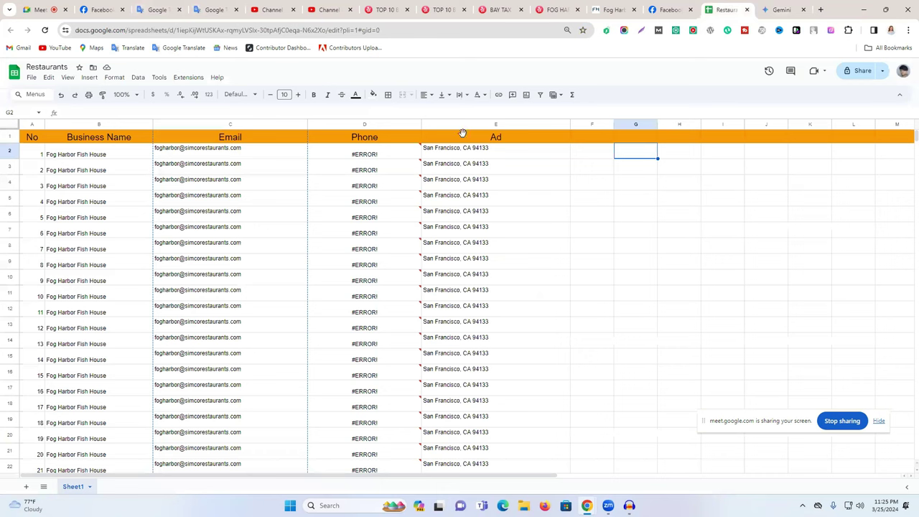
pyautogui.click(724, 9)
pyautogui.doubleClick(107, 149)
pyautogui.hotkey('ctrl', 'a')
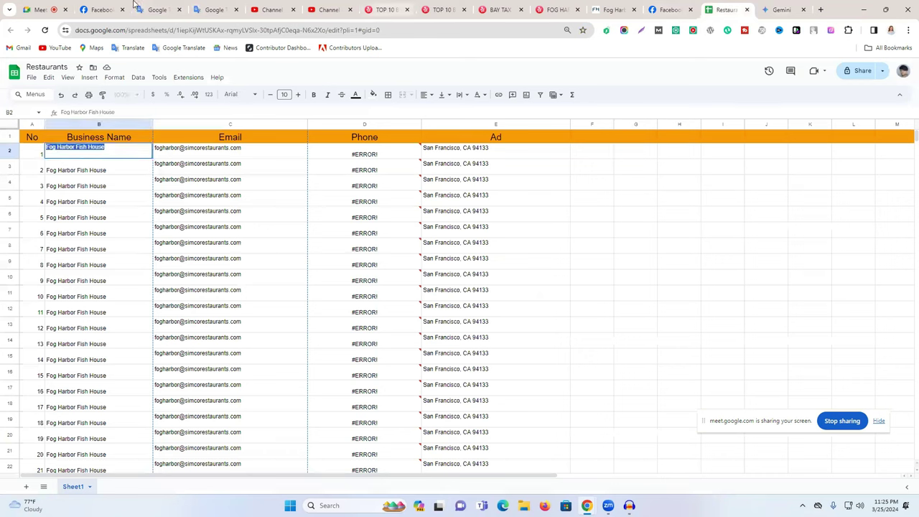
# - Return to Google Translate and highlight the [Your Company] placeholder in the introduction and [Client Name] in the greeting
pyautogui.click(160, 9)
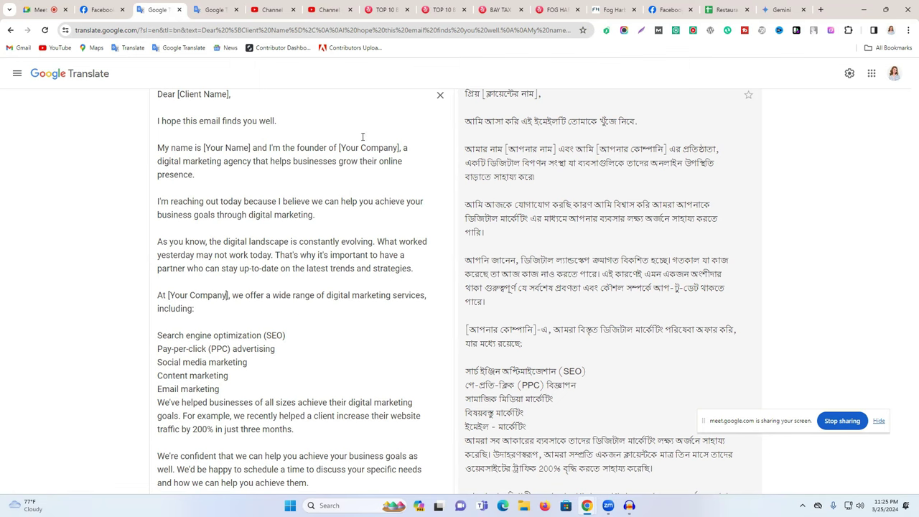
pyautogui.moveTo(341, 148); pyautogui.dragTo(399, 148)
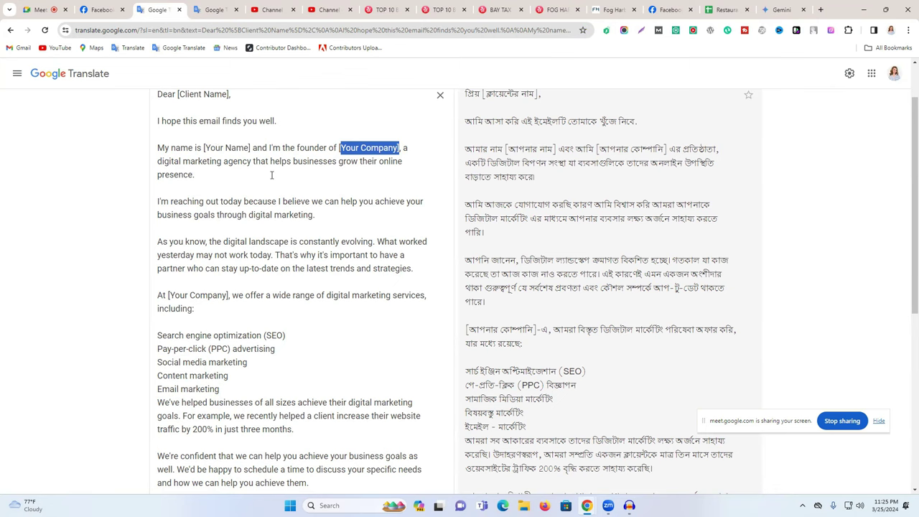
pyautogui.scroll(2, 242, 254)
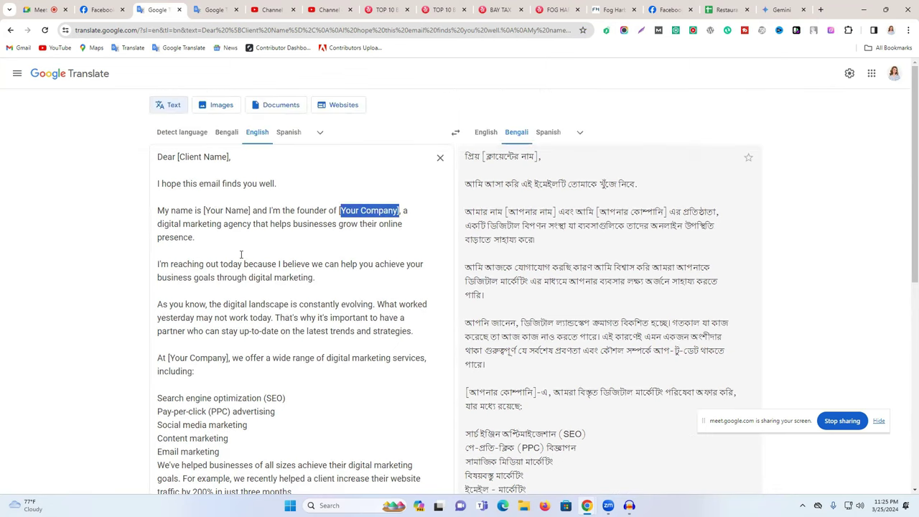
pyautogui.moveTo(181, 157); pyautogui.dragTo(228, 157)
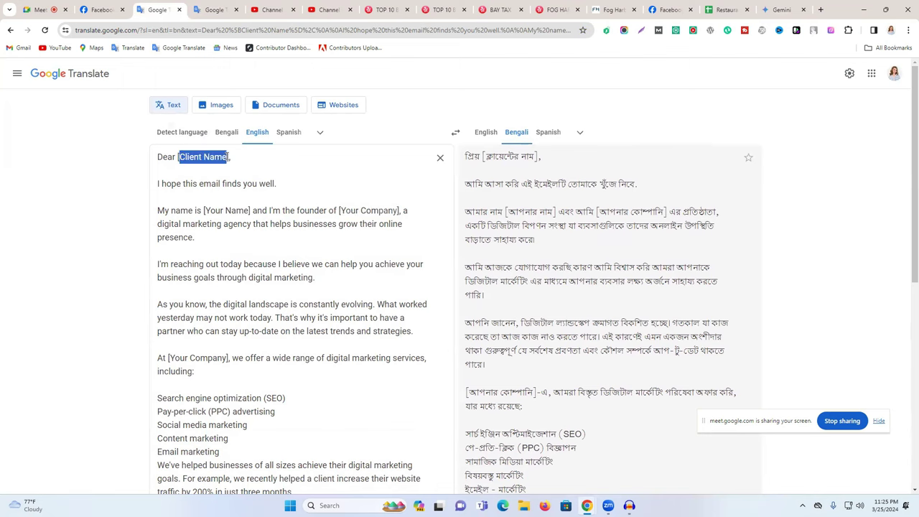
pyautogui.doubleClick(190, 157)
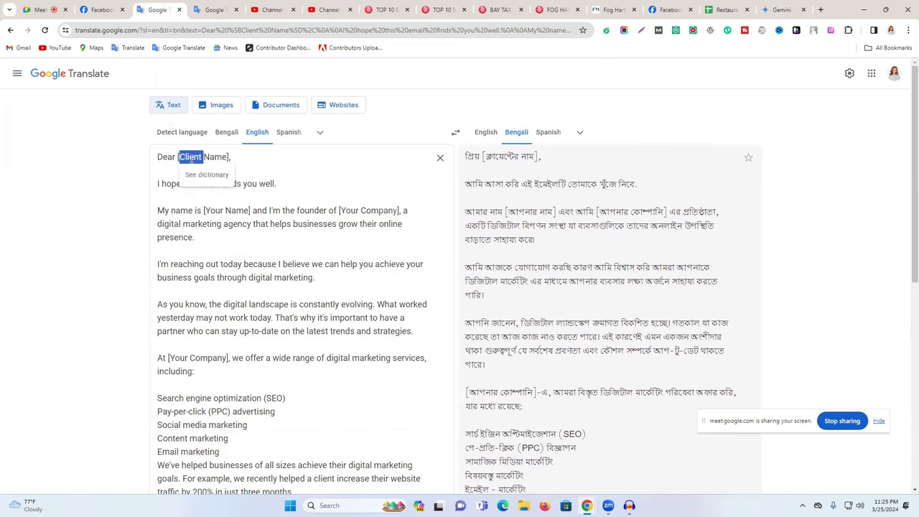
pyautogui.tripleClick(190, 158)
pyautogui.tripleClick(186, 156)
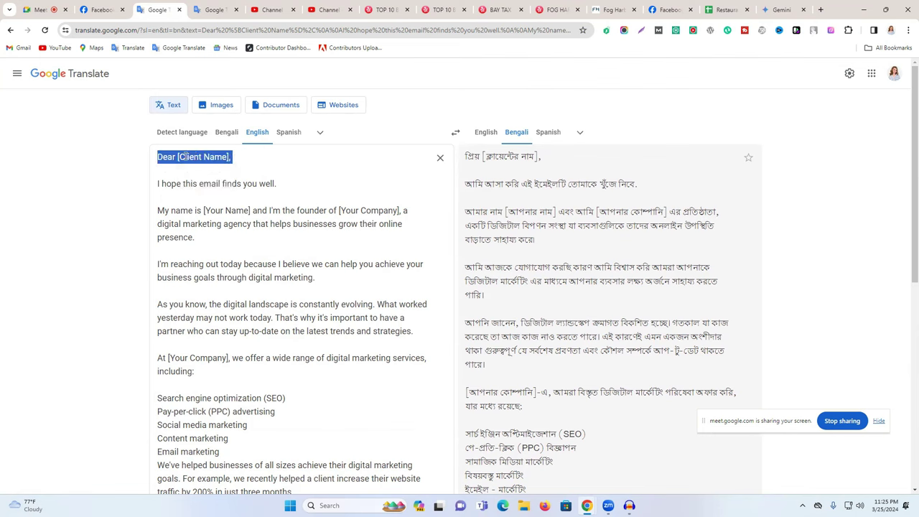
pyautogui.doubleClick(180, 157)
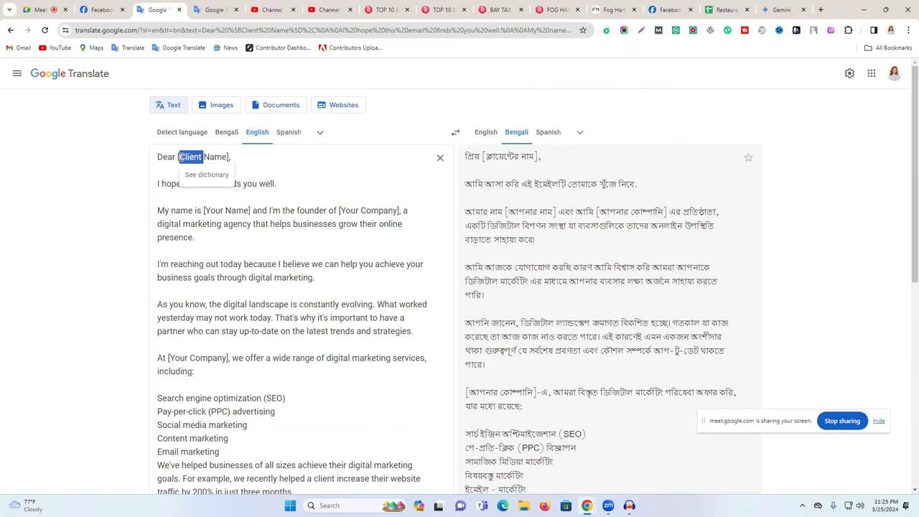
pyautogui.tripleClick(188, 155)
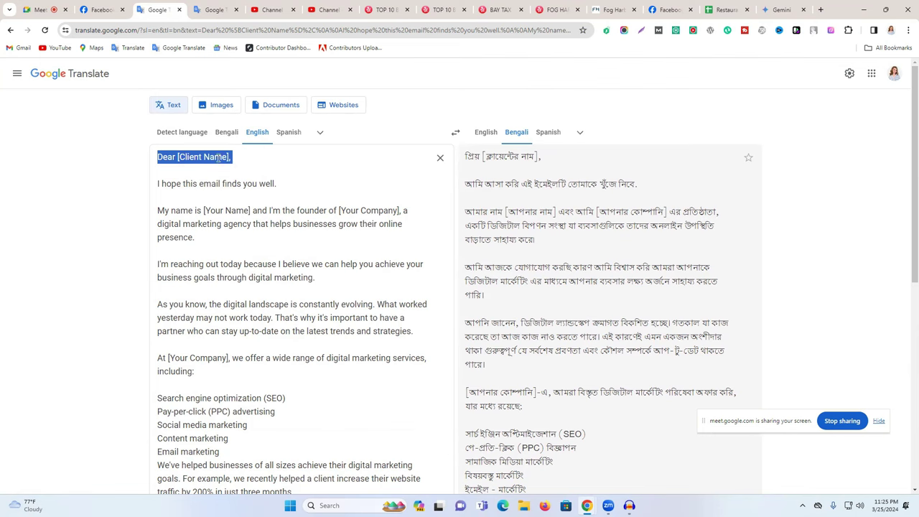
# - Delete the blank line between "including:" and "Search engine optimization (SEO)" in the English email text
pyautogui.scroll(-5, 255, 223)
pyautogui.scroll(4, 256, 222)
pyautogui.scroll(2, 255, 223)
pyautogui.scroll(-4, 255, 223)
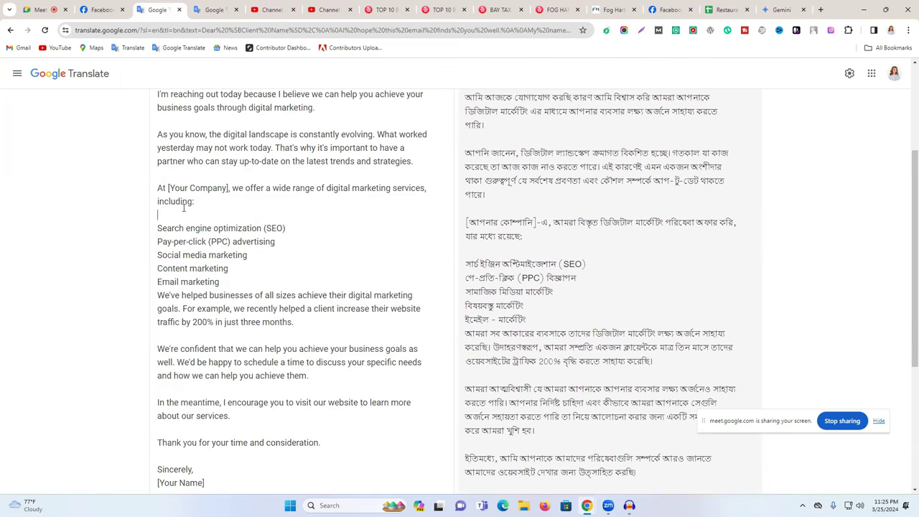
pyautogui.press('BackSpace')
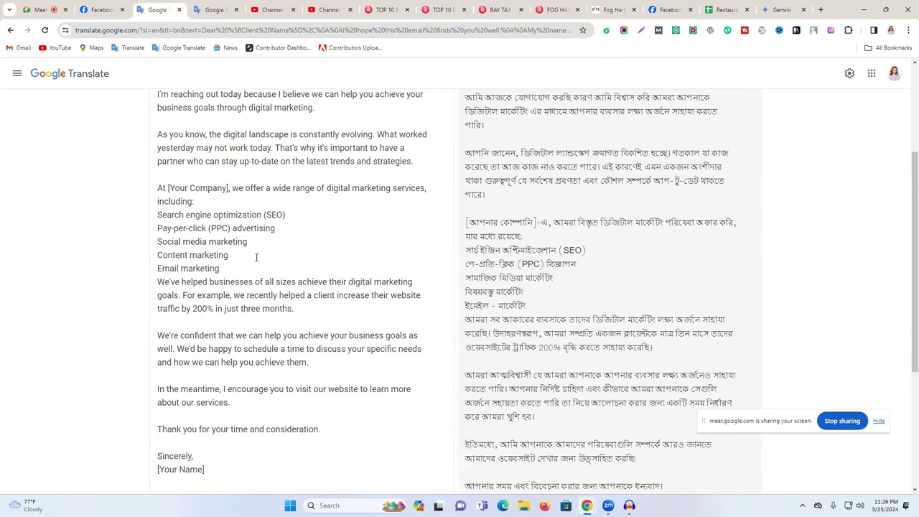
pyautogui.scroll(4, 287, 258)
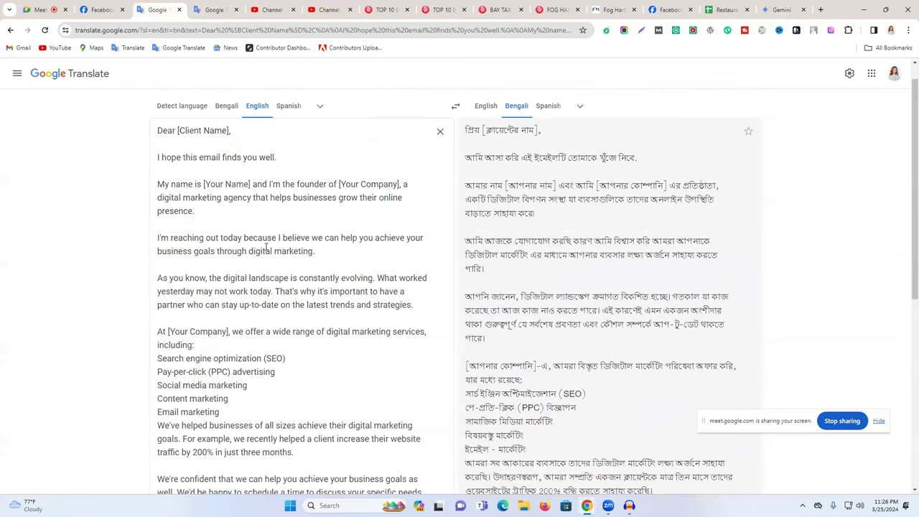